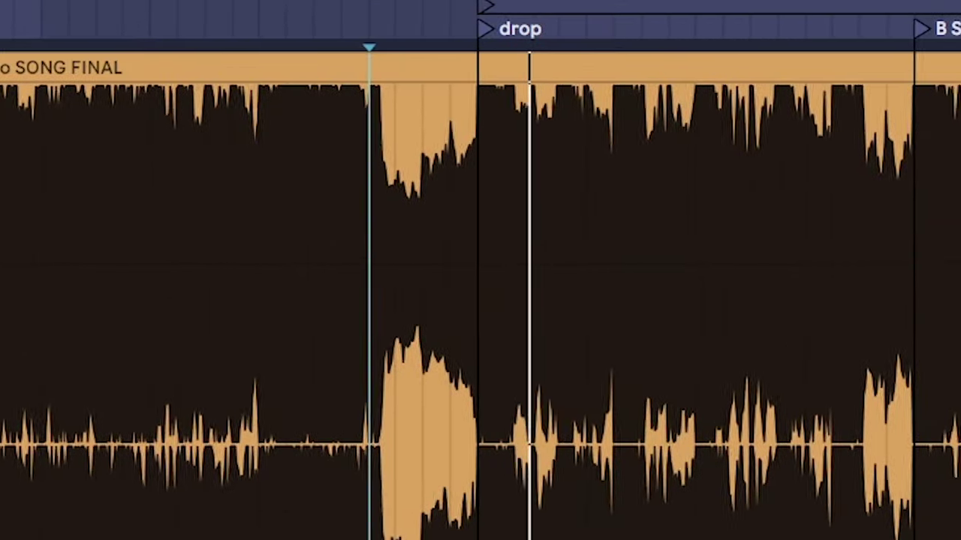
Start playback just after the drop locator and select the reference song from drop to B SECTION.
left_click(409, 293)
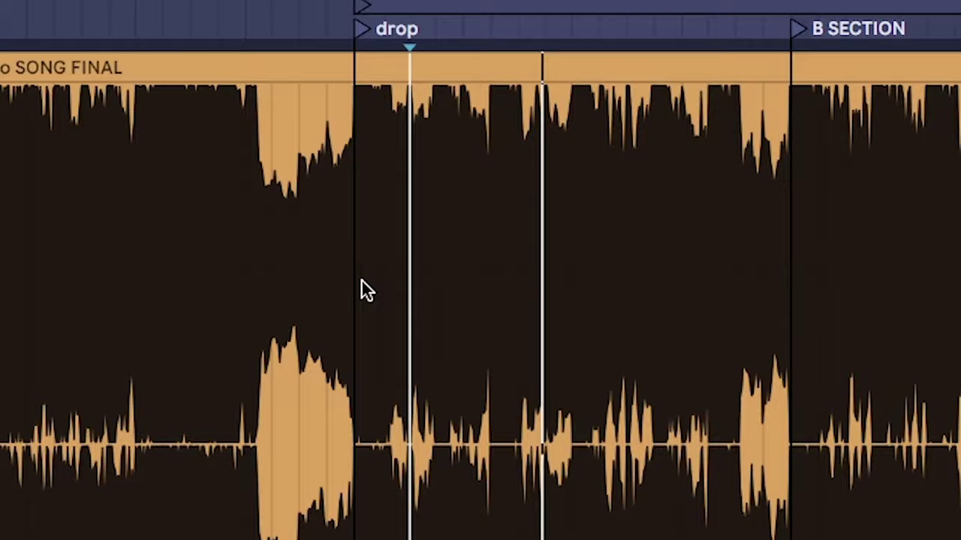
left_click(361, 281)
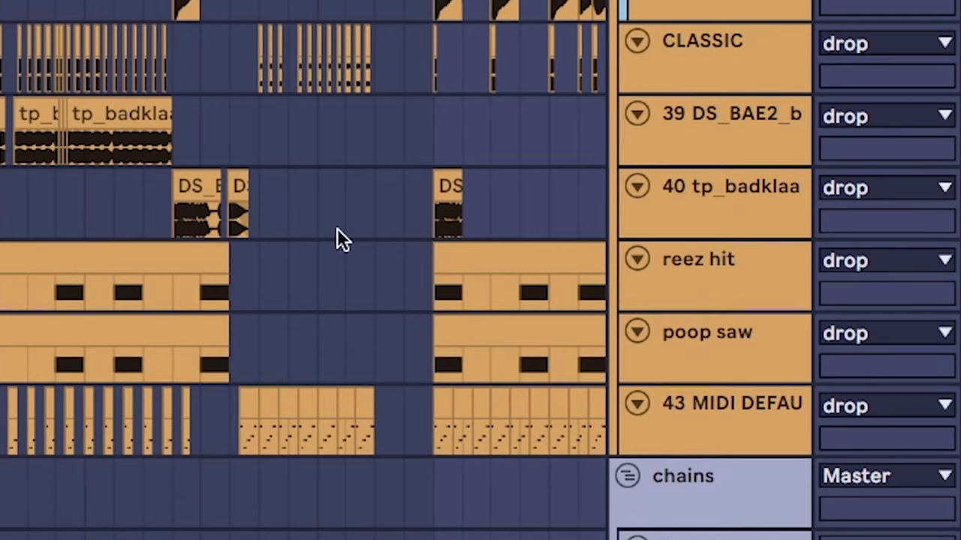
scroll(458, 157, "down", 2)
scroll(755, 215, "up", 3)
scroll(755, 214, "down", 5)
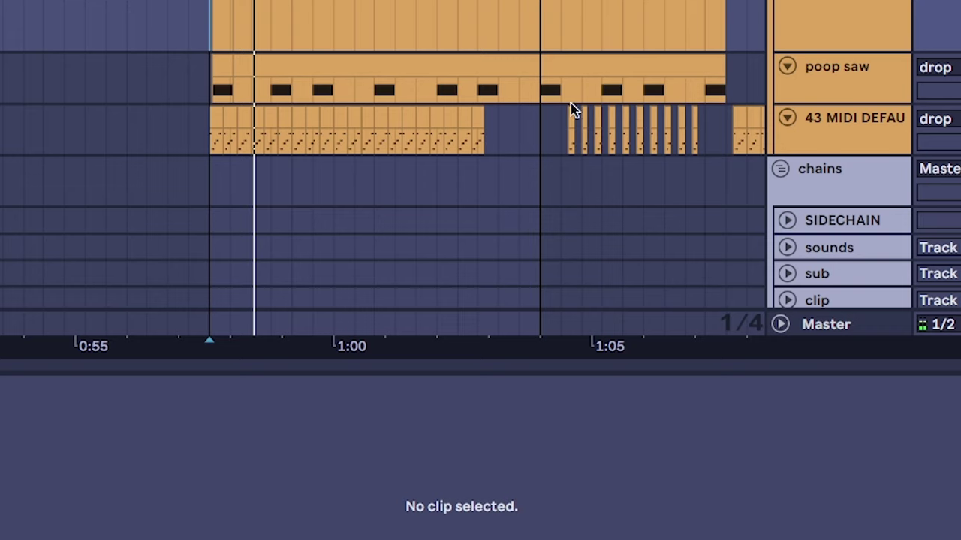
scroll(467, 82, "down", 5)
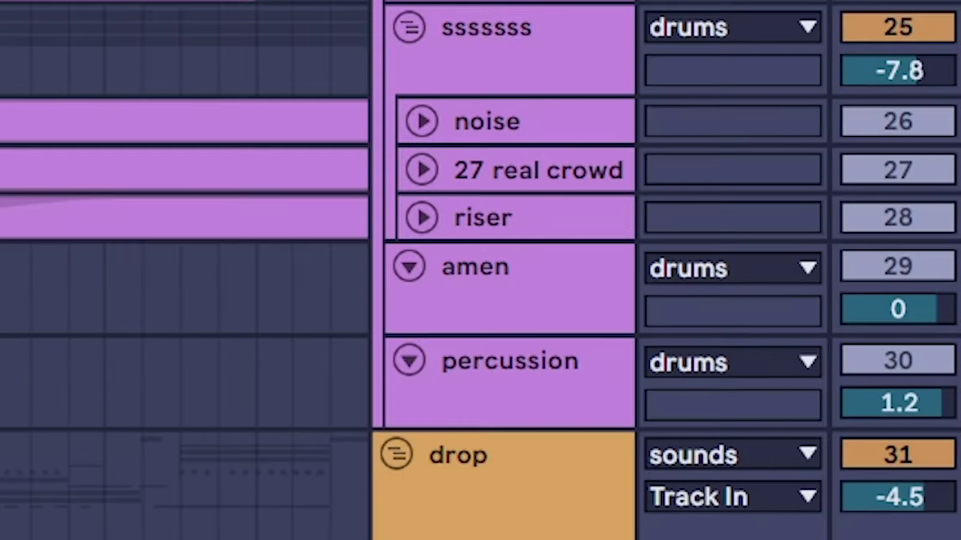
scroll(414, 185, "up", 3)
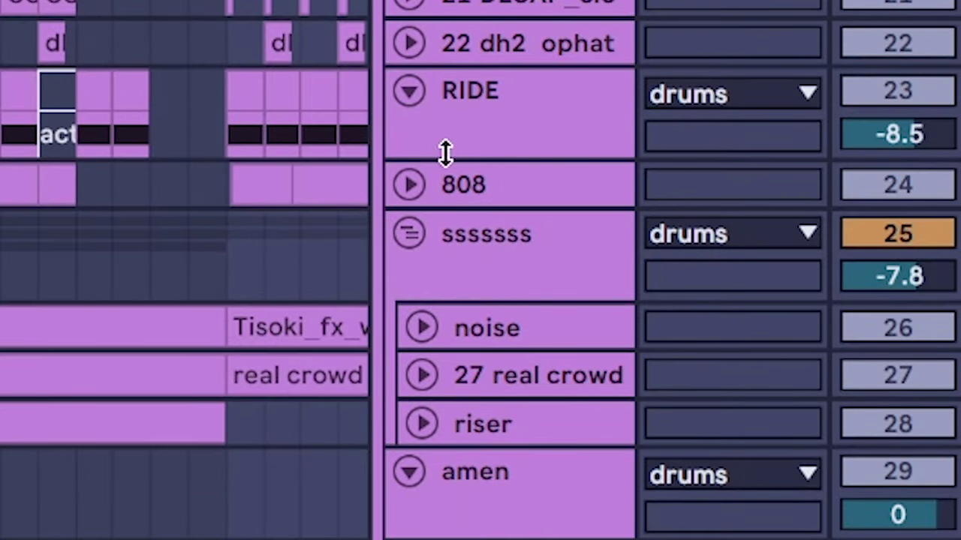
scroll(445, 153, "down", 2)
scroll(446, 154, "down", 5)
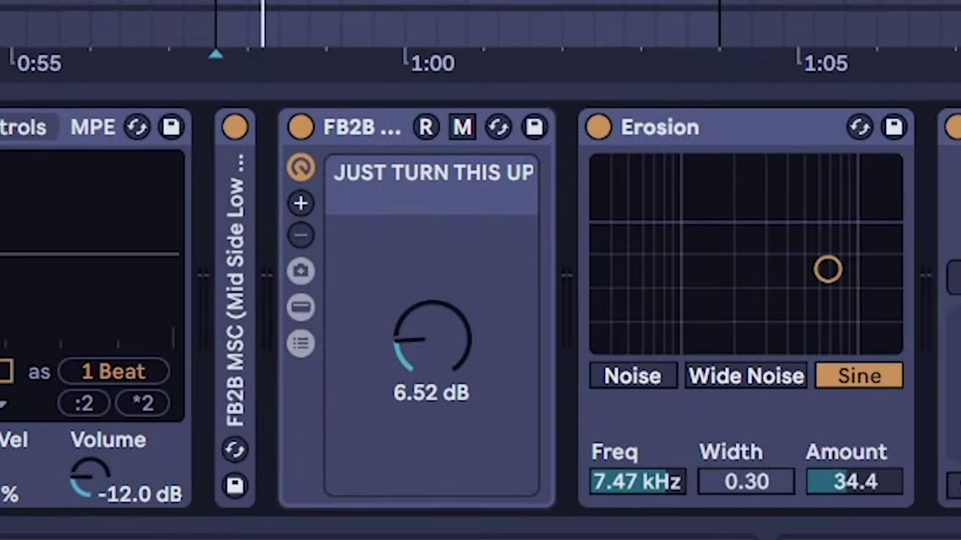
scroll(481, 300, "right", 10)
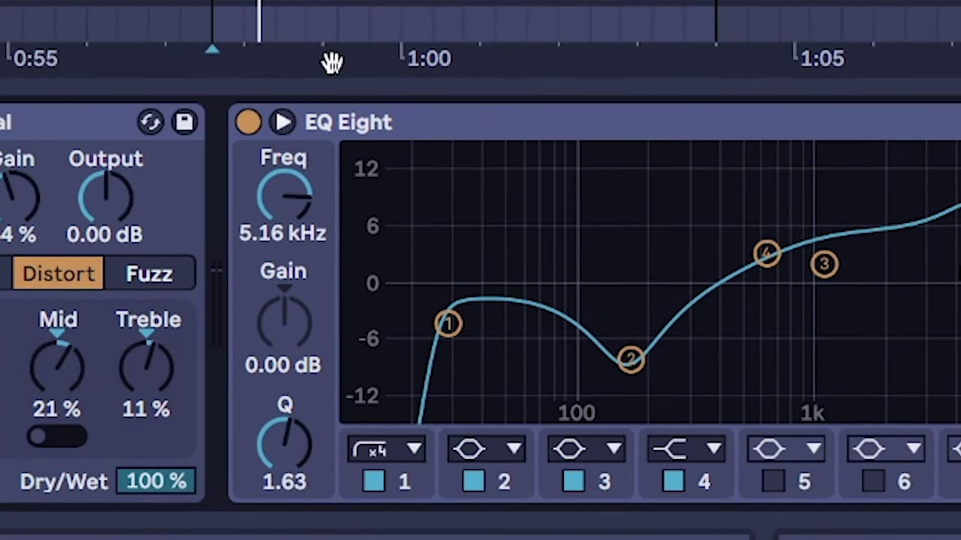
left_click(283, 122)
left_click(282, 122)
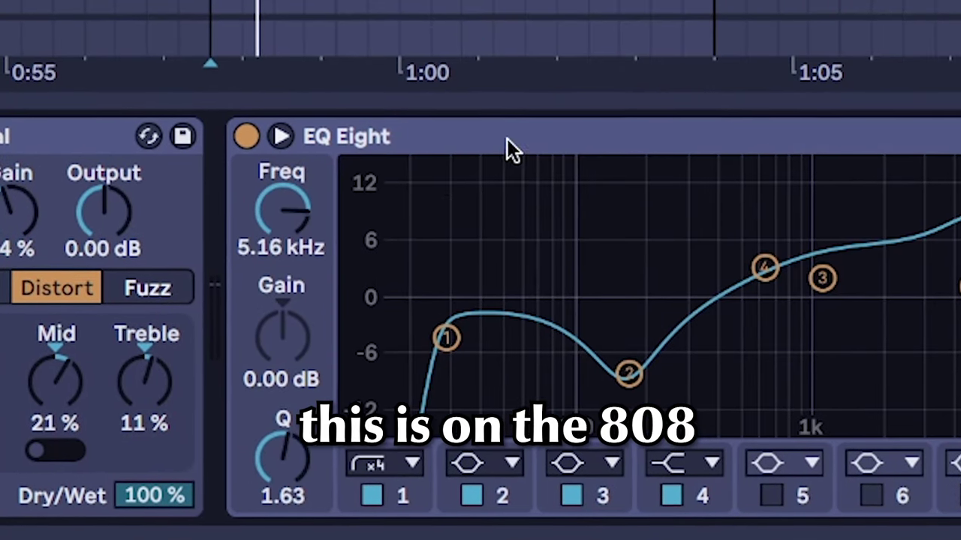
scroll(573, 251, "right", 5)
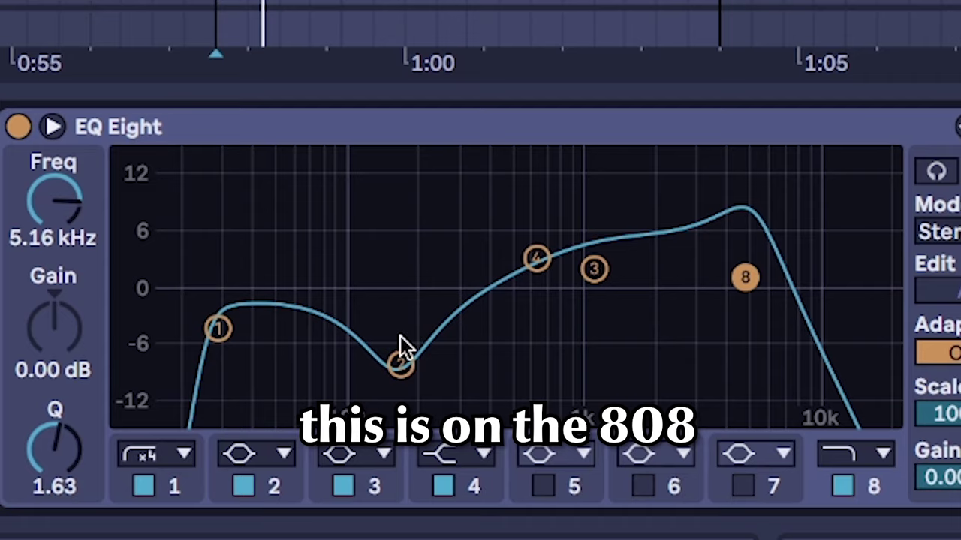
left_click(400, 363)
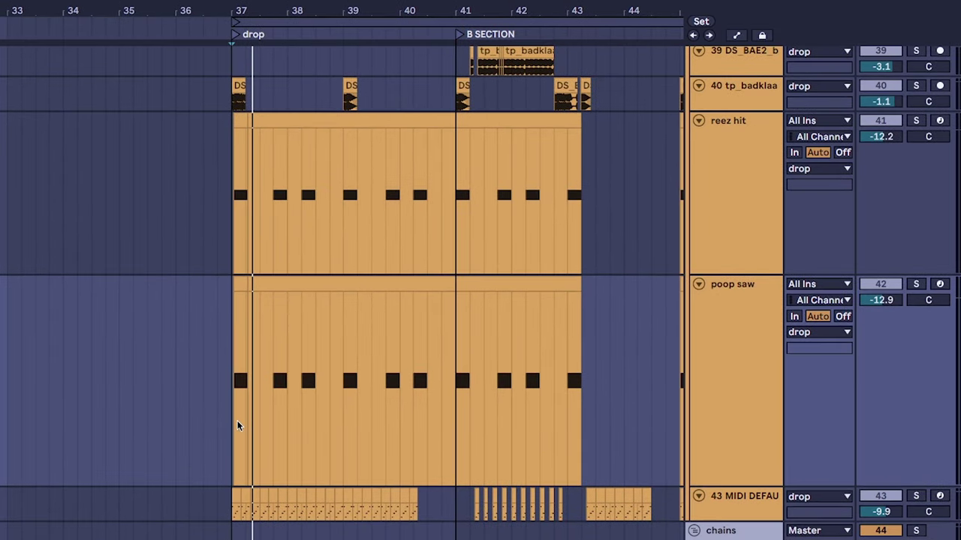
left_click(237, 426)
scroll(299, 375, "down", 2)
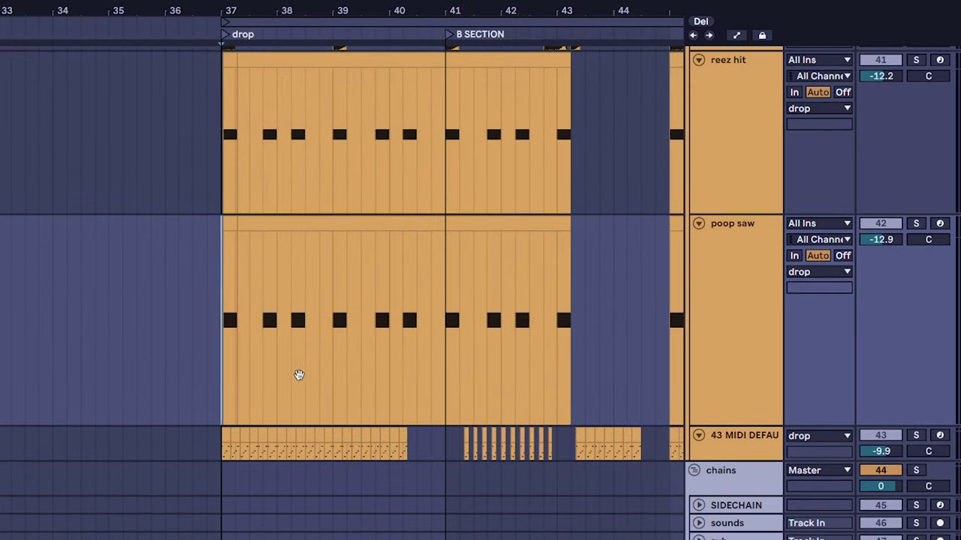
scroll(286, 337, "up", 2)
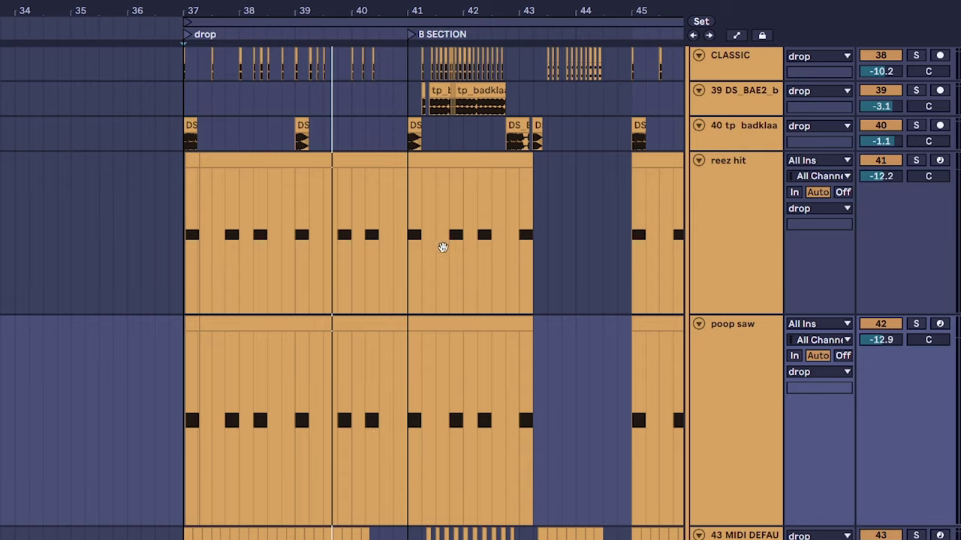
scroll(373, 431, "up", 15)
scroll(299, 452, "up", 5)
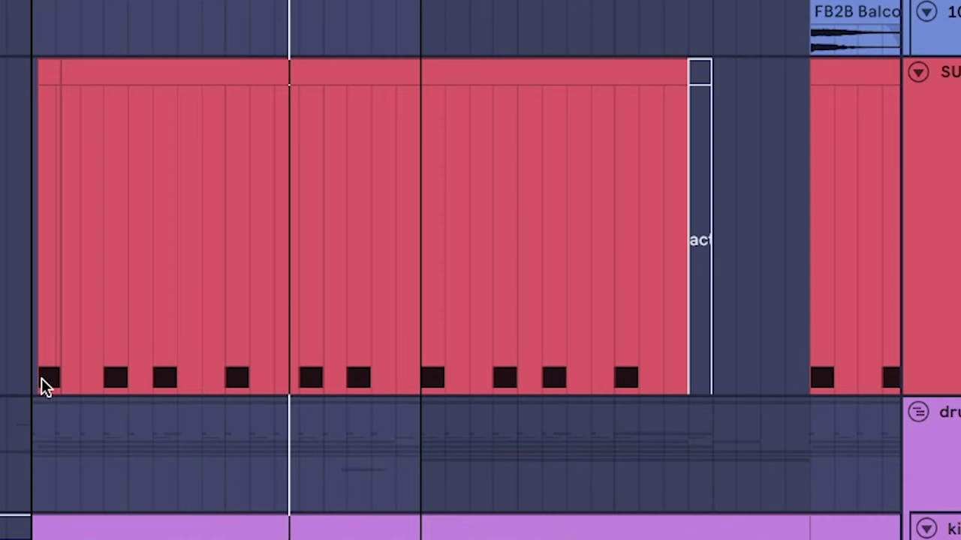
left_click_drag(41, 378, 418, 353)
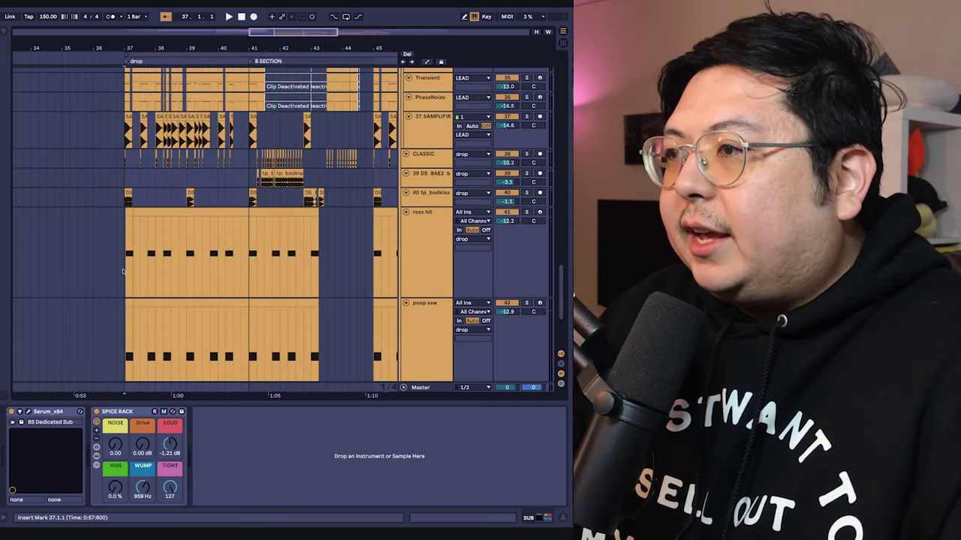
left_click_drag(123, 272, 376, 245)
scroll(376, 245, "down", 1)
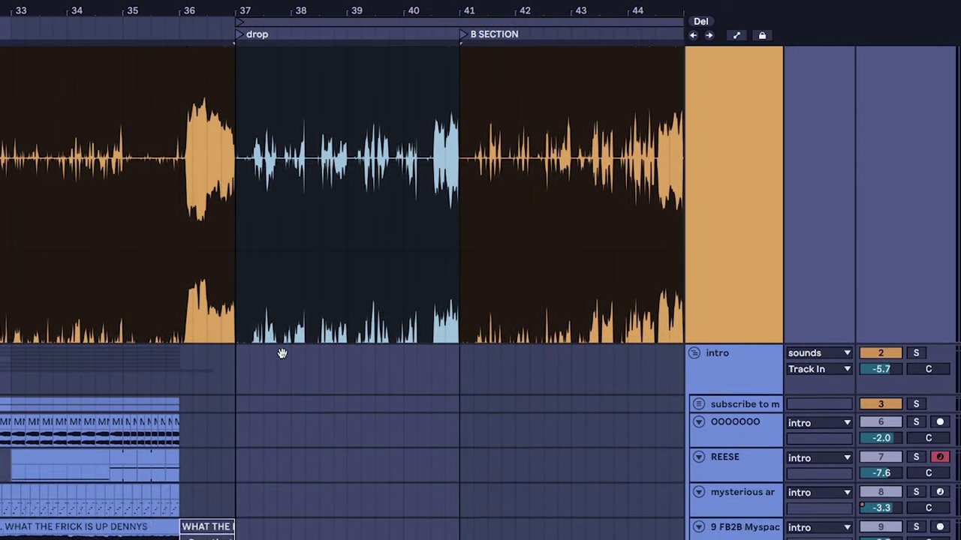
Select and enlarge the RIDE track, show its devices, and unfold the white noise rack's macros.
scroll(281, 352, "down", 15)
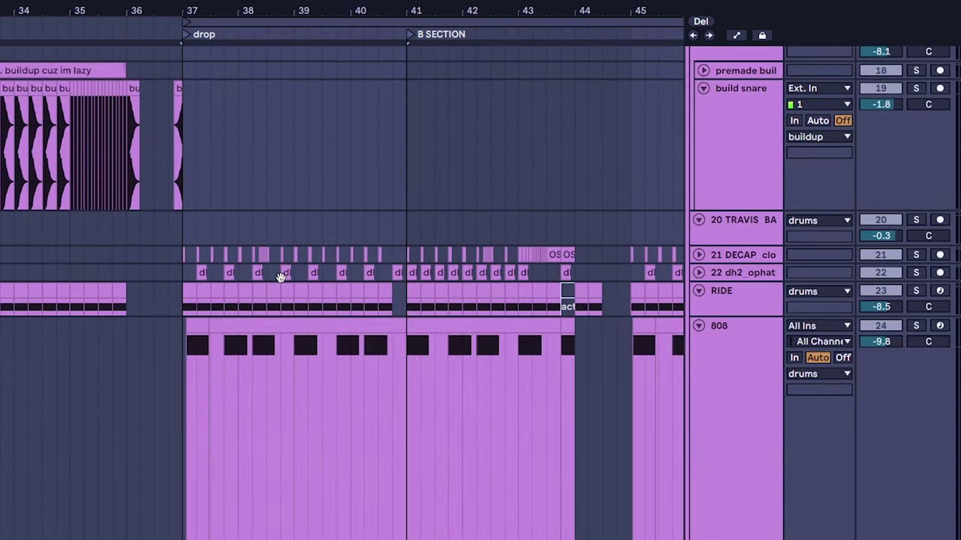
left_click(744, 304)
key("z")
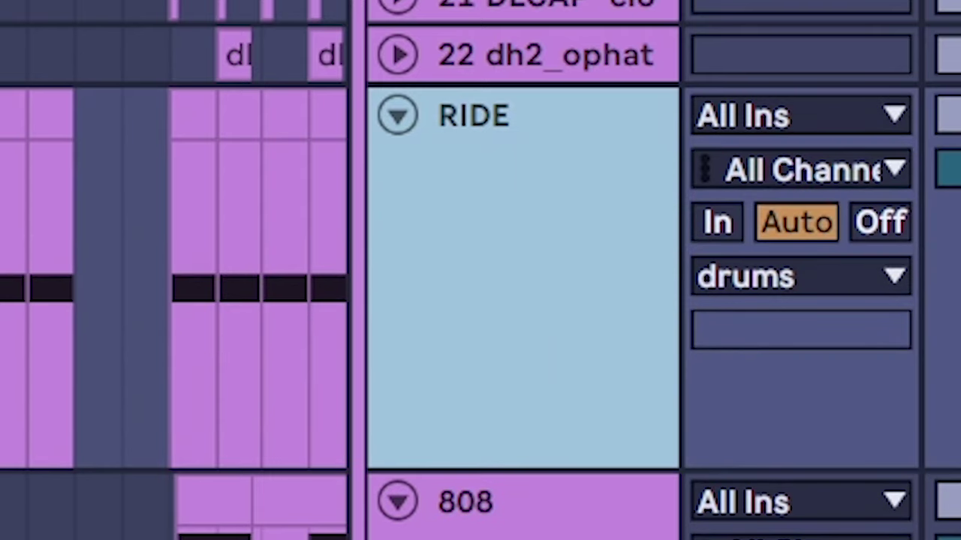
left_click(448, 249)
double_click(202, 341)
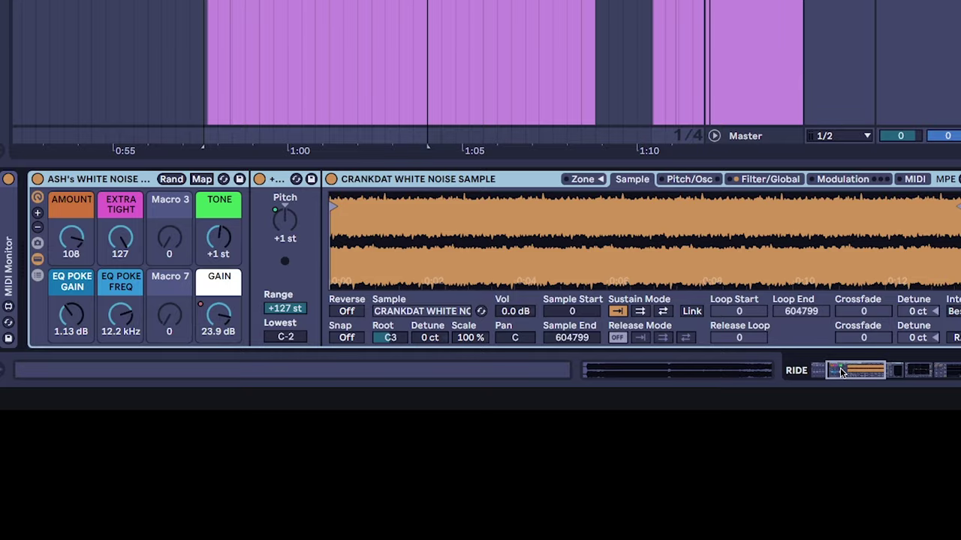
left_click_drag(842, 368, 902, 369)
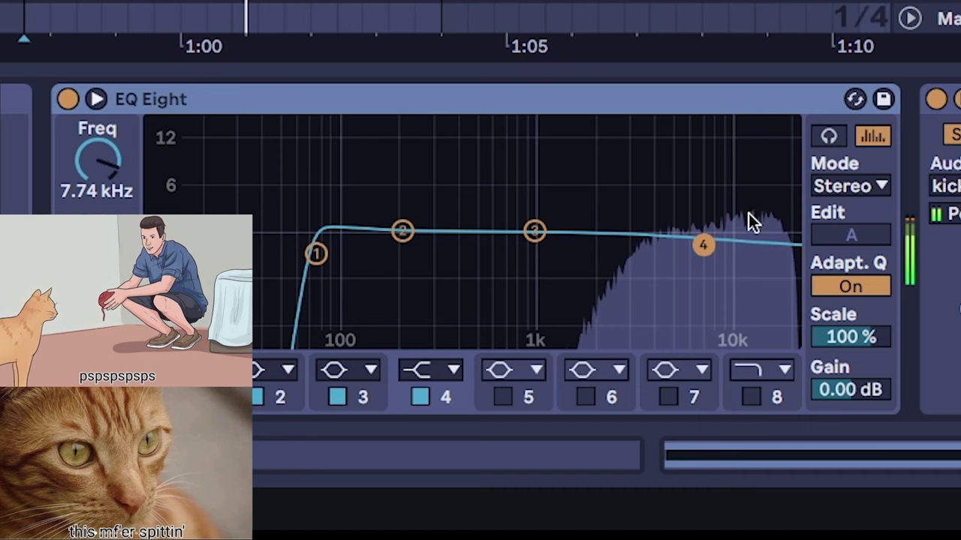
scroll(481, 248, "right", 5)
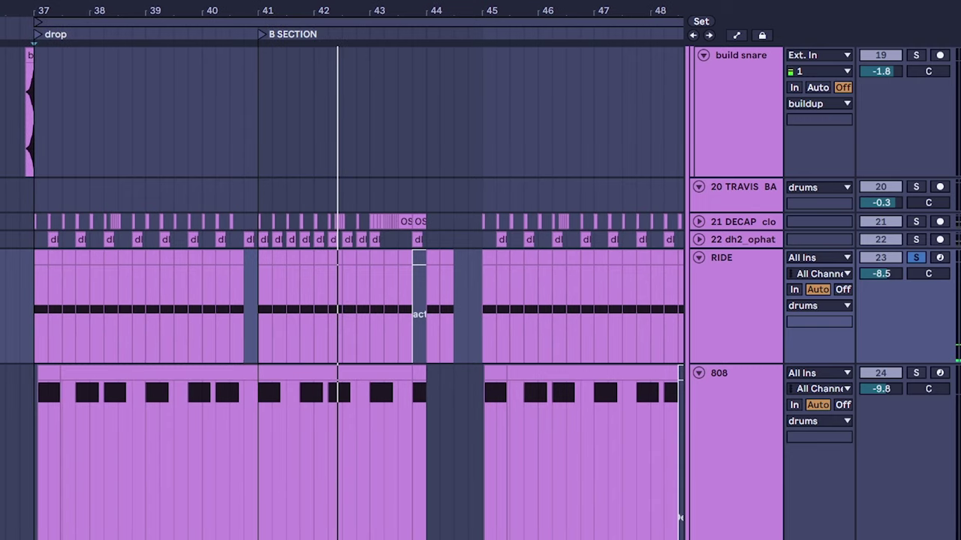
scroll(183, 358, "left", 5)
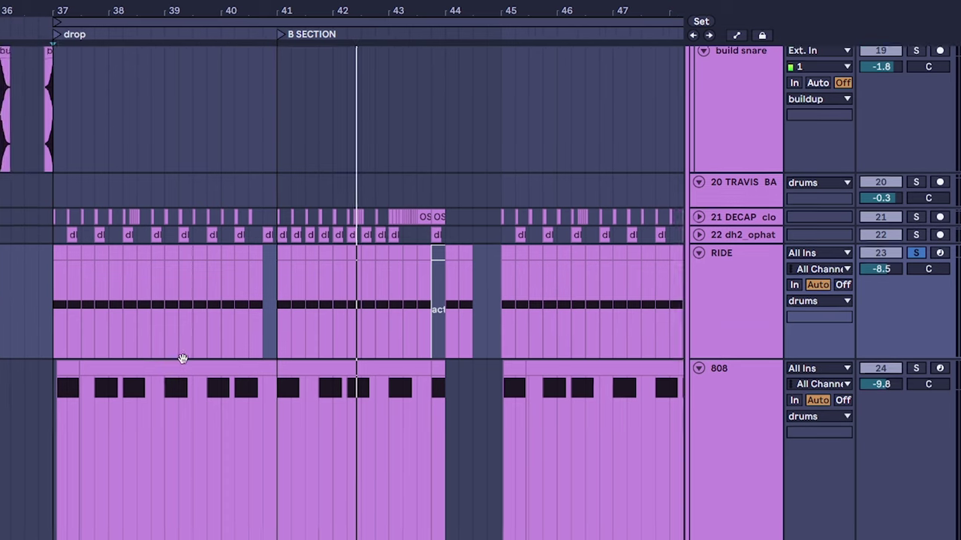
scroll(253, 393, "up", 2)
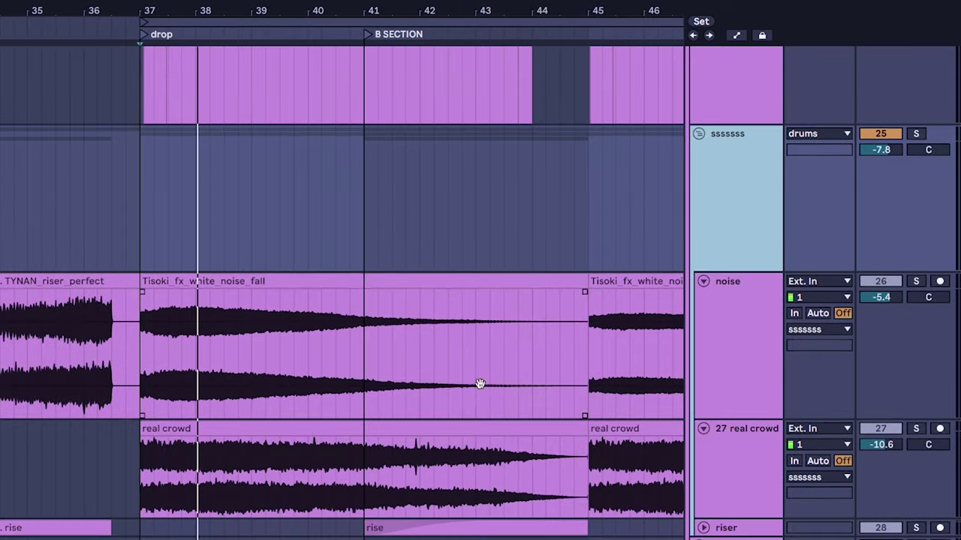
Unfold the riser track, then select the 27 real crowd track and the sssssss effects group.
scroll(739, 482, "down", 2)
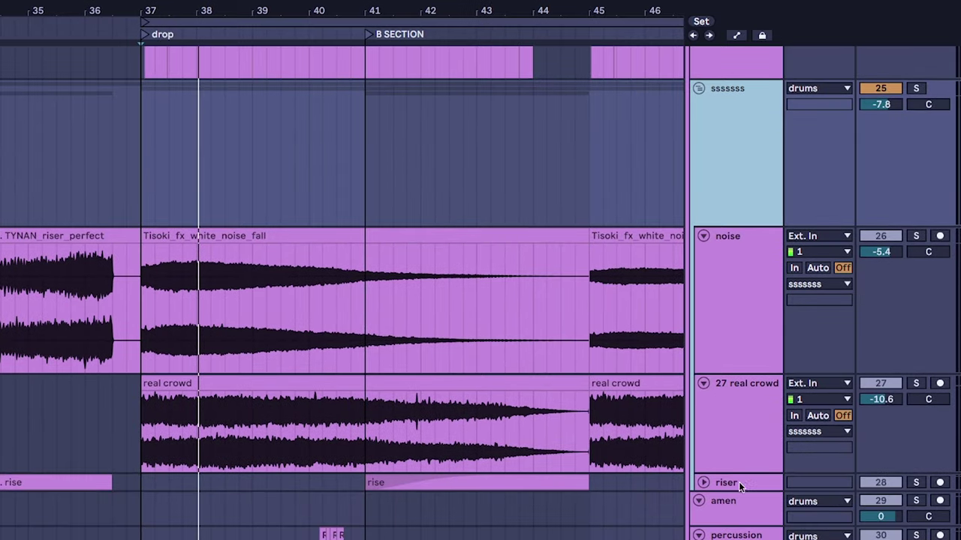
left_click(741, 481)
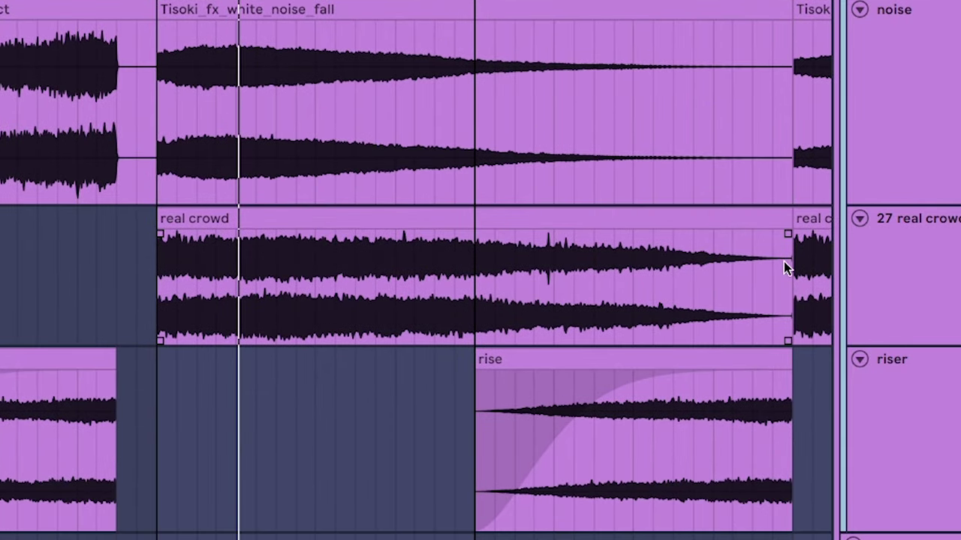
left_click(943, 259)
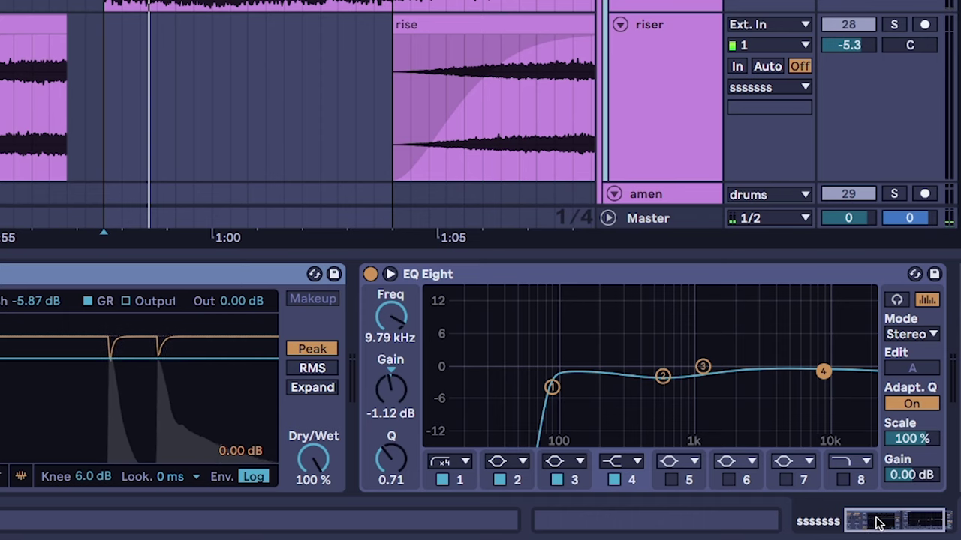
left_click_drag(878, 522, 887, 522)
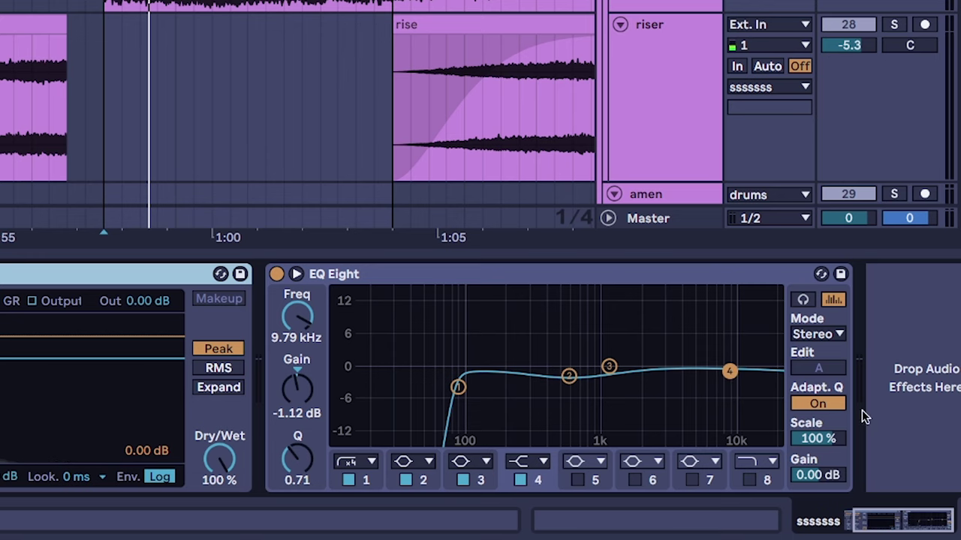
scroll(242, 77, "up", 3)
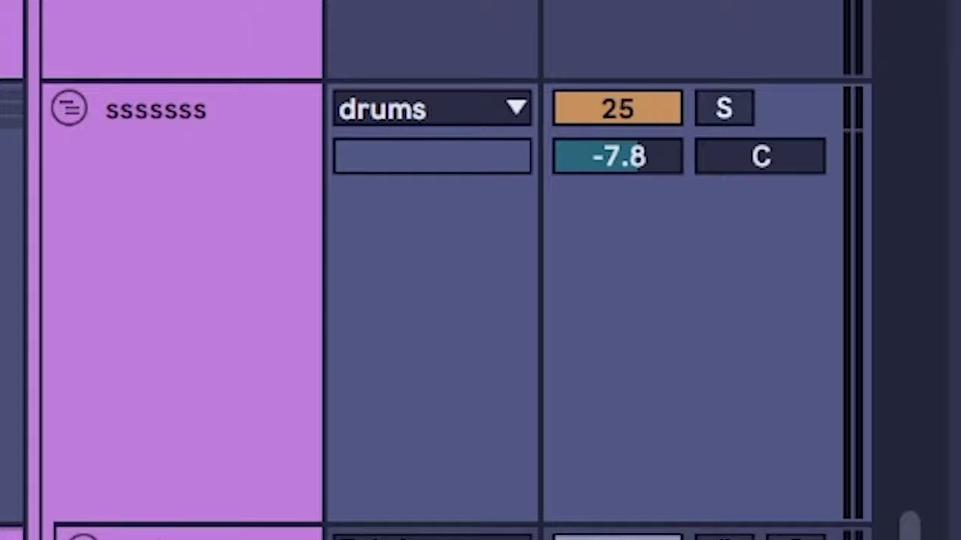
left_click(189, 282)
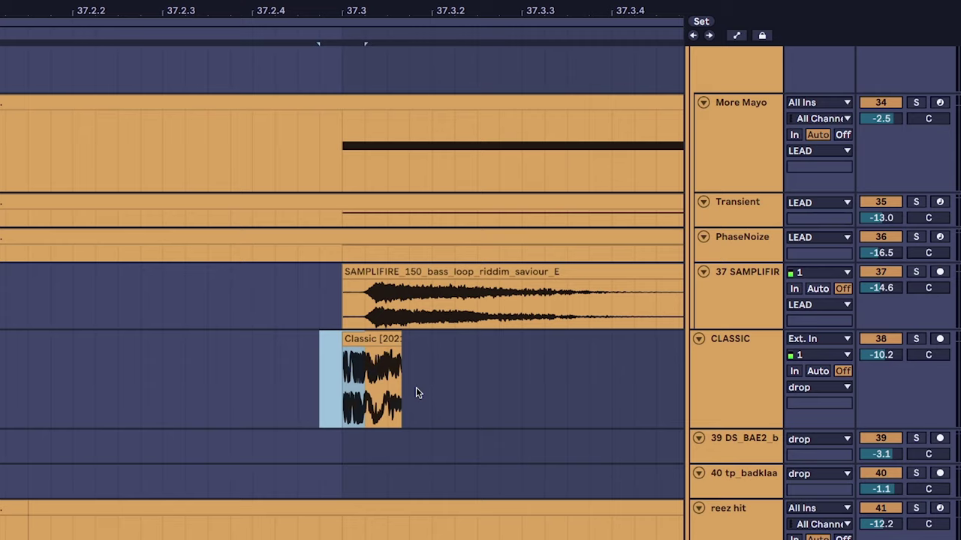
scroll(418, 394, "down", 6)
scroll(500, 403, "down", 2)
left_click(462, 334, "shift")
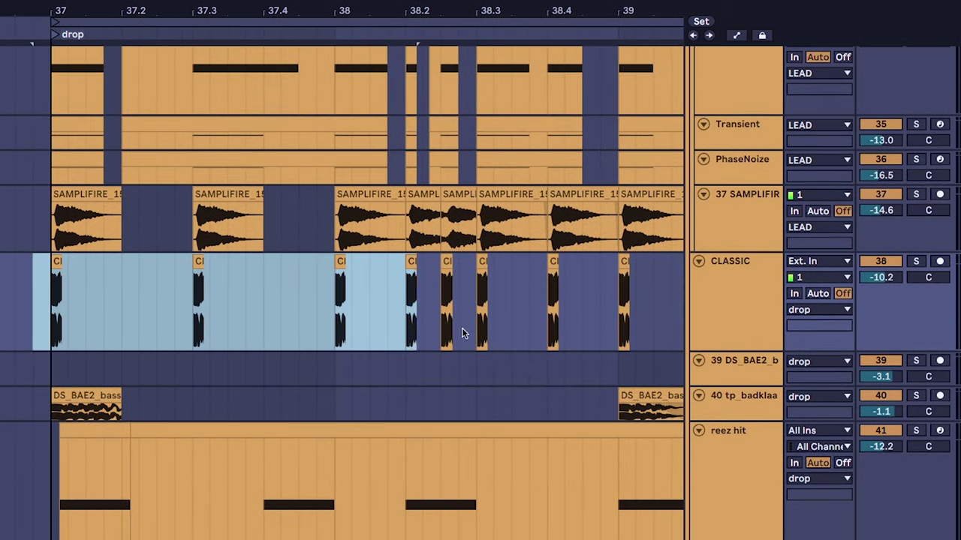
left_click_drag(462, 334, 685, 318)
scroll(171, 314, "down", 2)
left_click(117, 310)
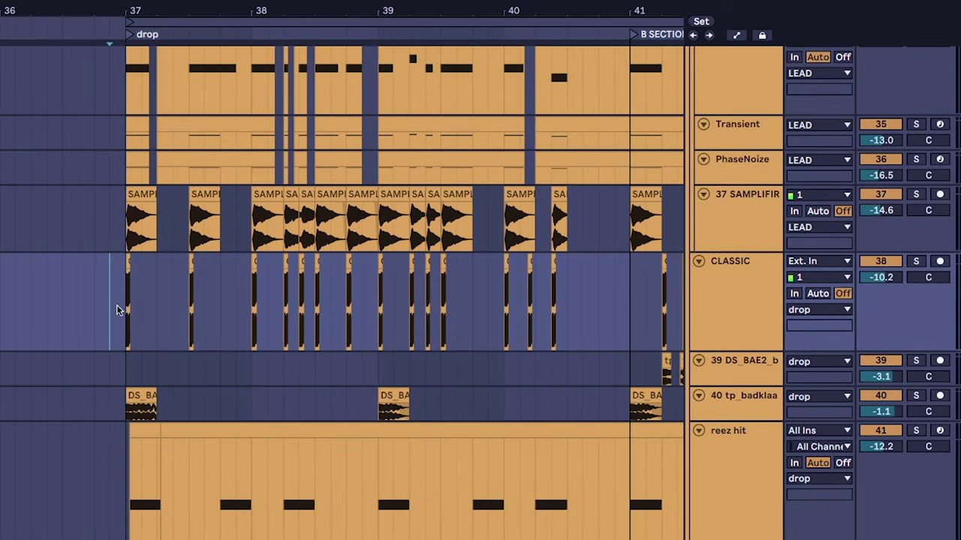
scroll(116, 310, "up", 2)
left_click_drag(107, 353, 582, 397)
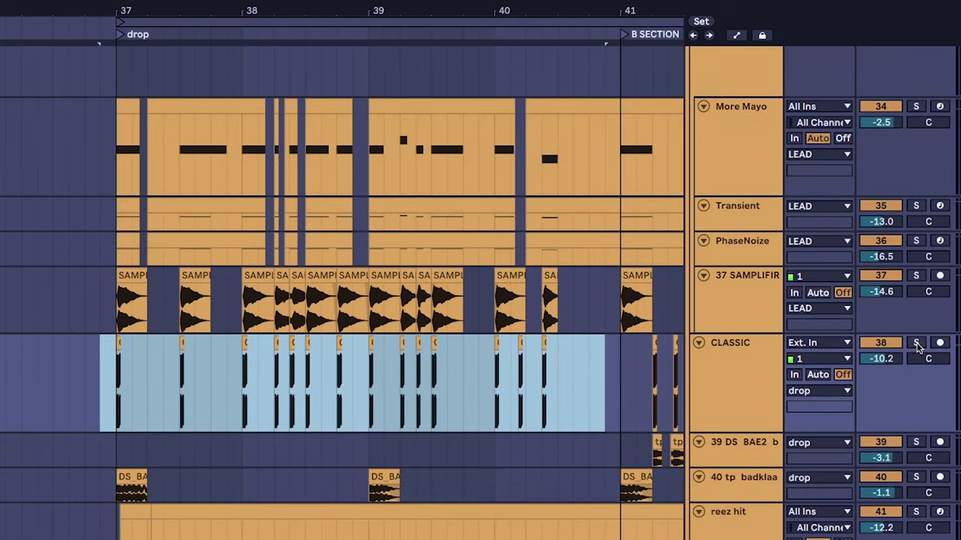
left_click(150, 388)
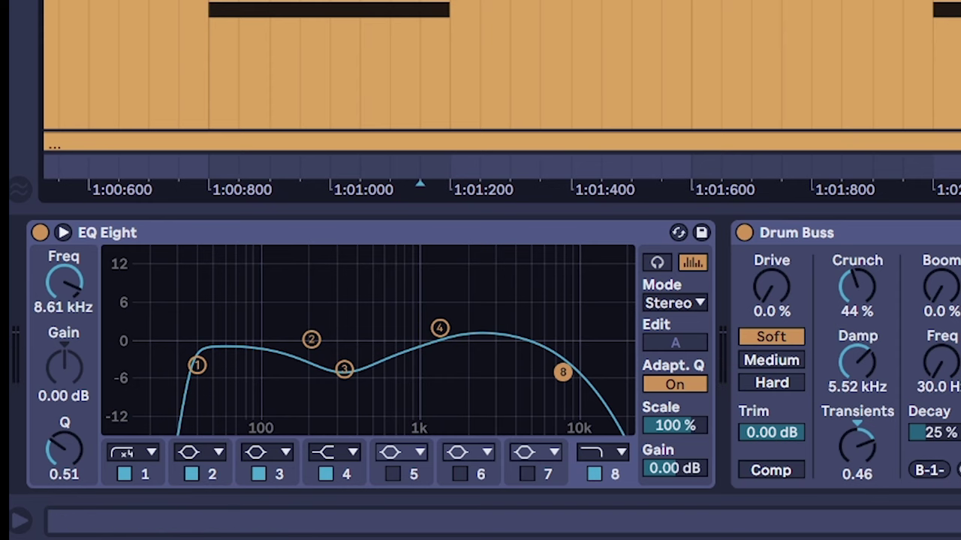
key("space")
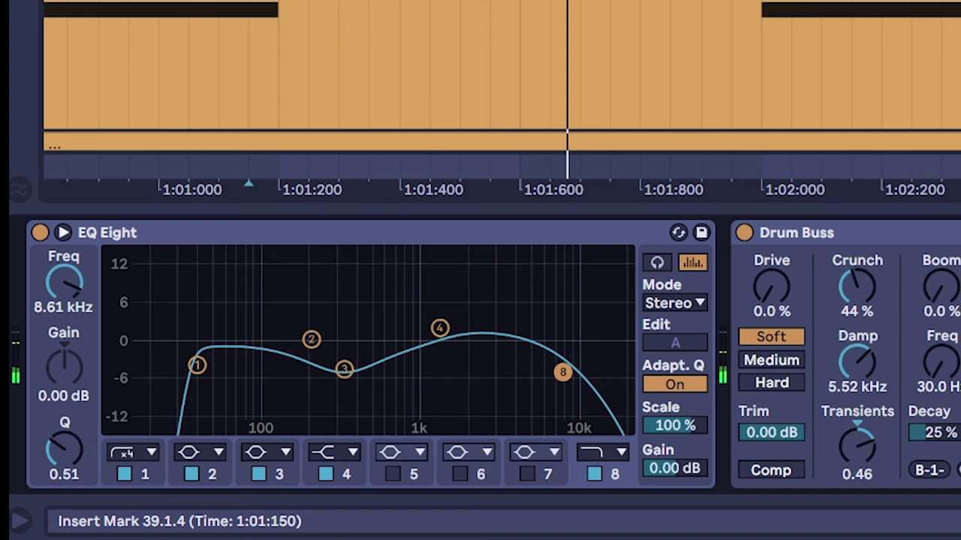
key("space")
key("minus")
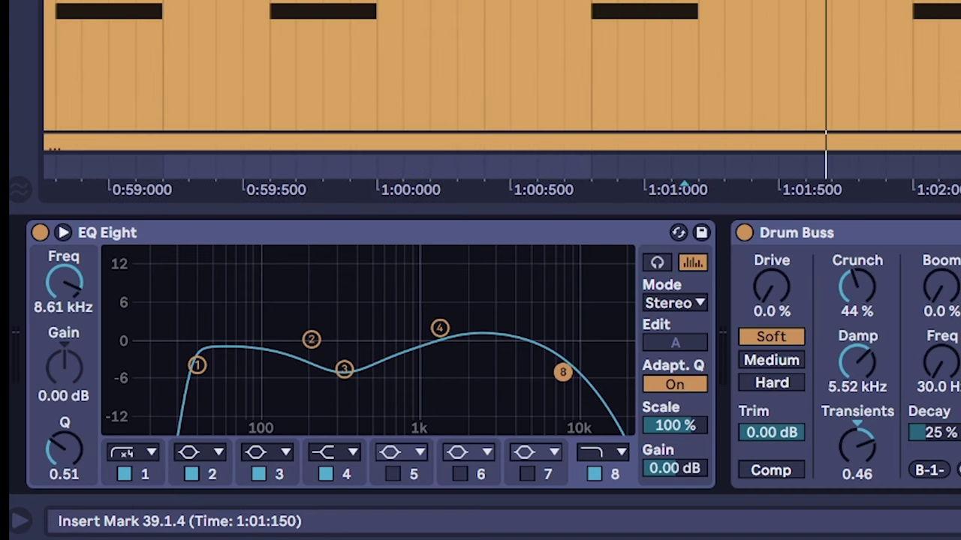
scroll(529, 80, "left", 5)
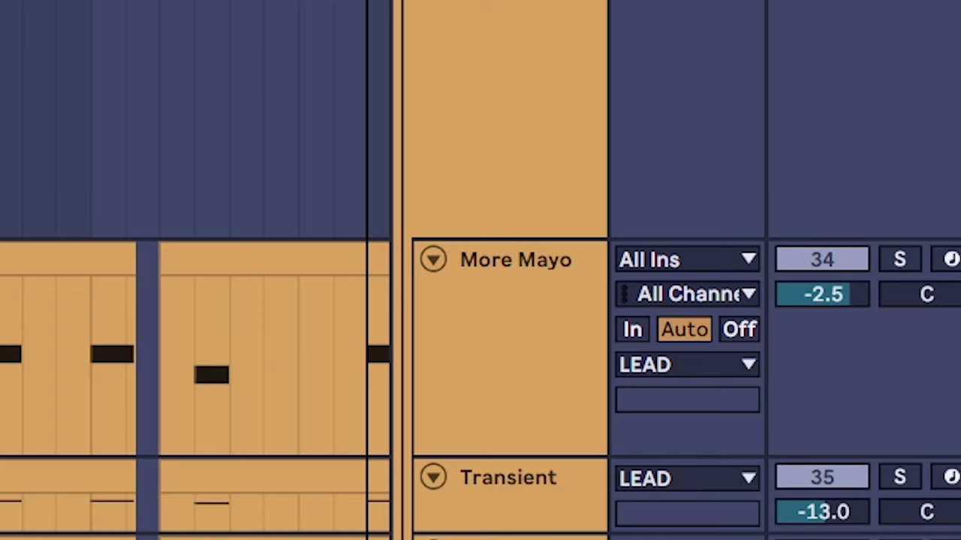
left_click(464, 285)
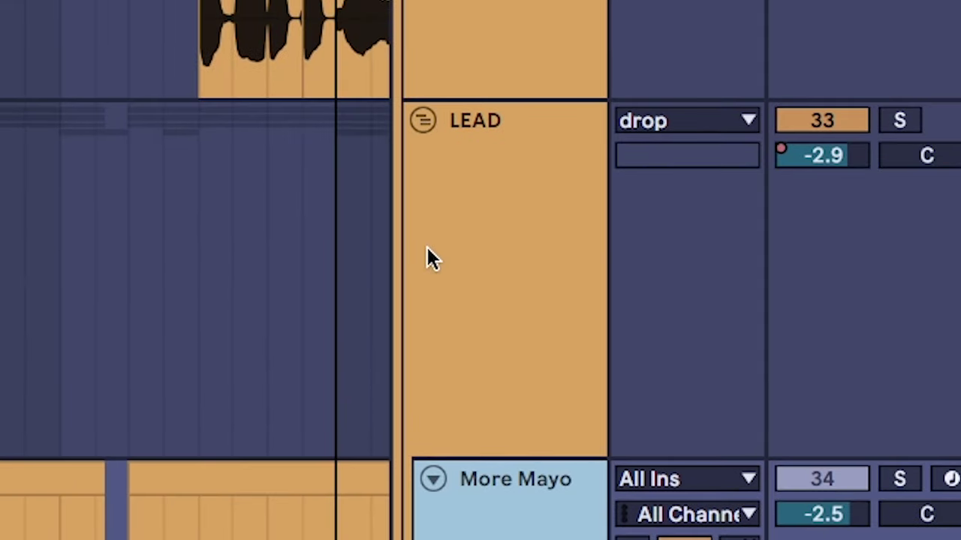
In the LEAD group's EQ Eight, enable the fifth band and select band 3 for the 825 Hz dip.
left_click(427, 249)
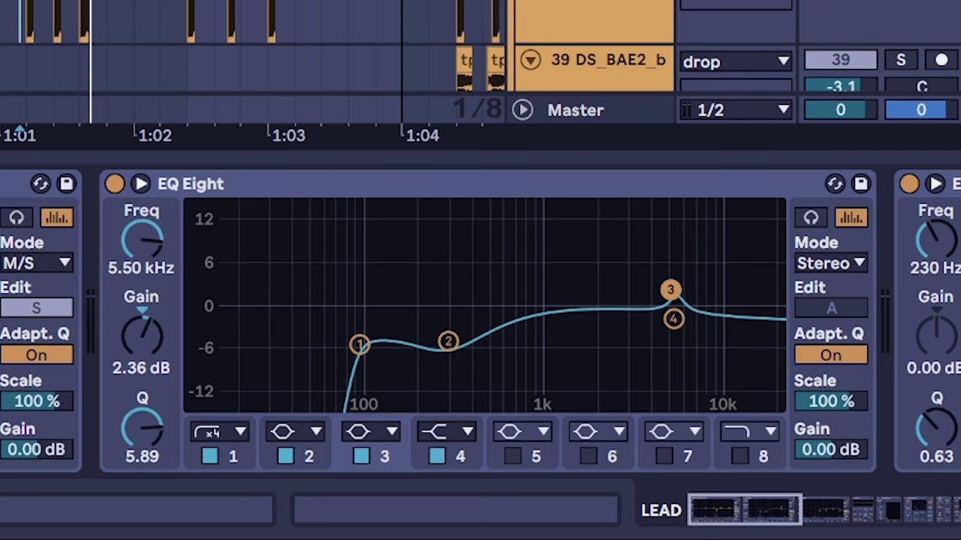
left_click(447, 342)
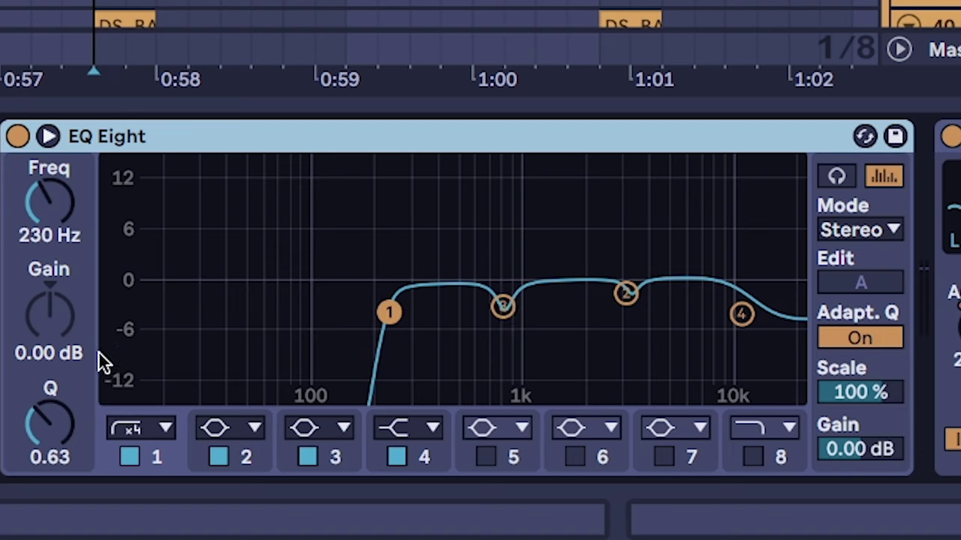
left_click(490, 460)
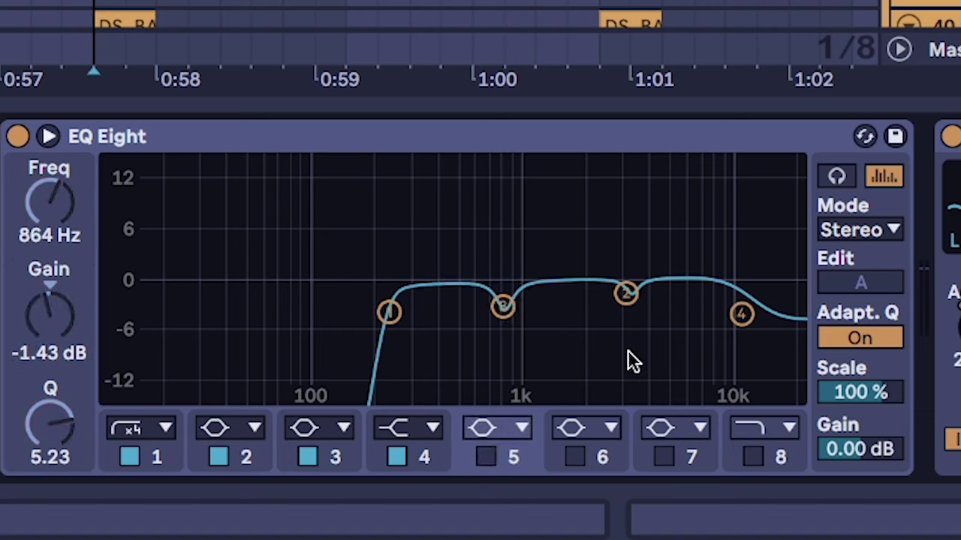
left_click(512, 305)
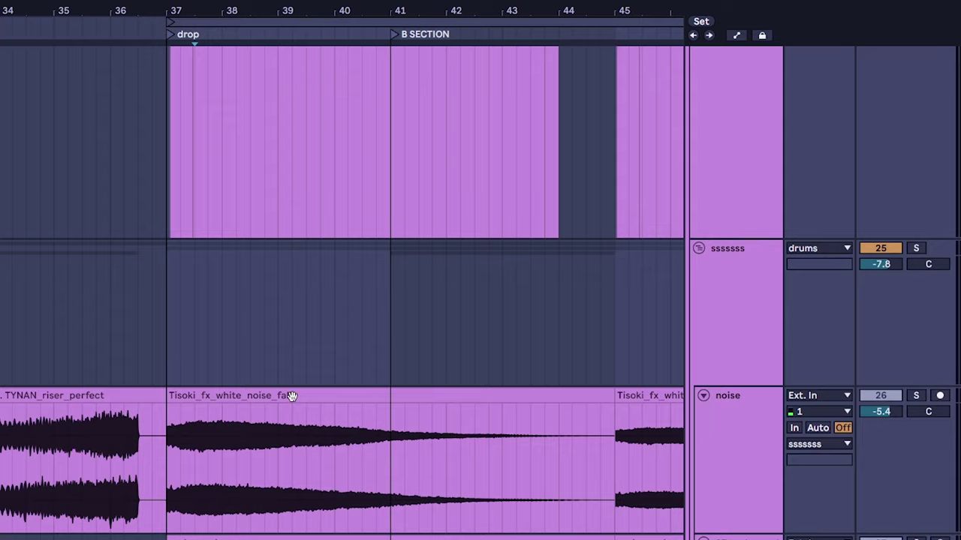
Select the SUB track and collapse track heights and zoom out until the drop and B section fit.
scroll(244, 492, "up", 3)
scroll(349, 368, "up", 10)
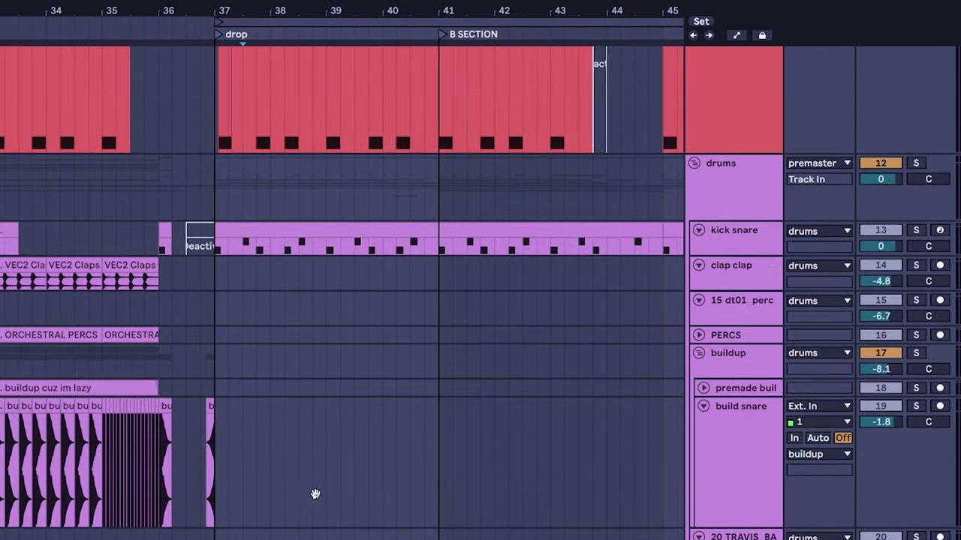
scroll(375, 509, "down", 4)
scroll(360, 508, "right", 2)
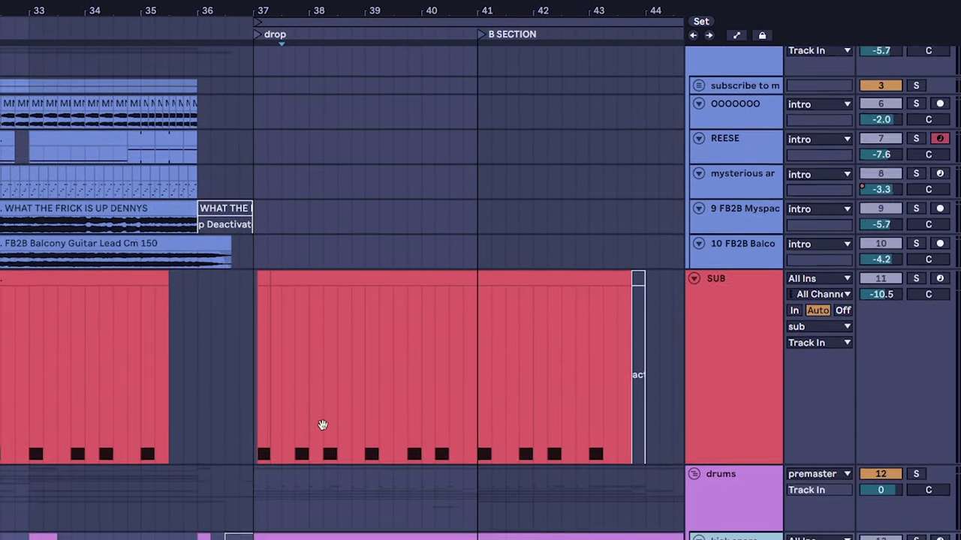
left_click(719, 333)
scroll(301, 308, "down", 8)
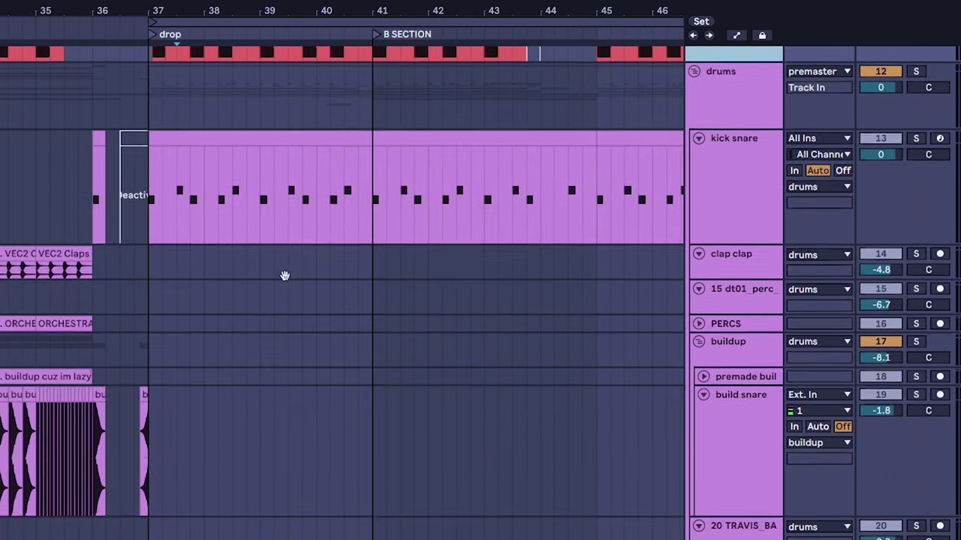
scroll(265, 328, "up", 6)
scroll(255, 405, "up", 4)
scroll(285, 247, "down", 3)
scroll(319, 171, "down", 5)
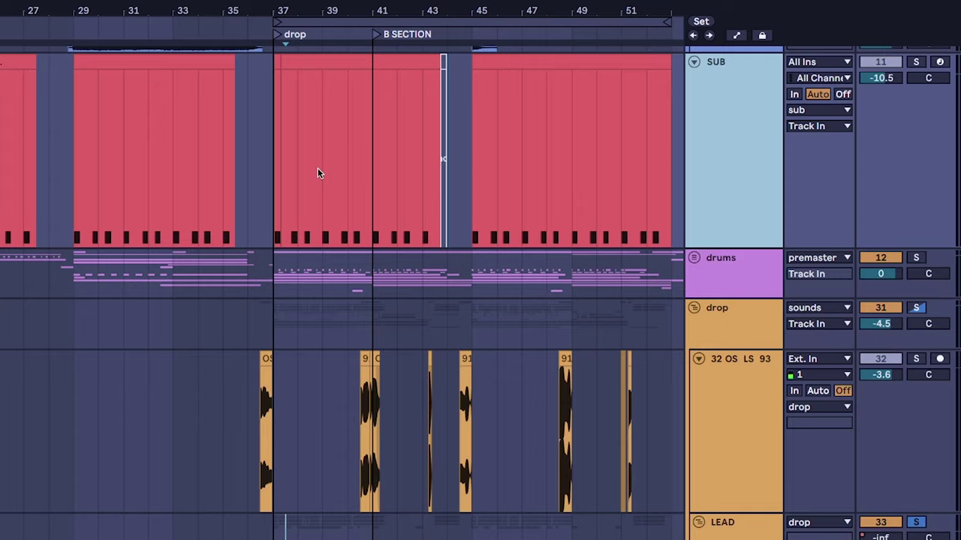
scroll(320, 172, "down", 2)
scroll(317, 226, "down", 5)
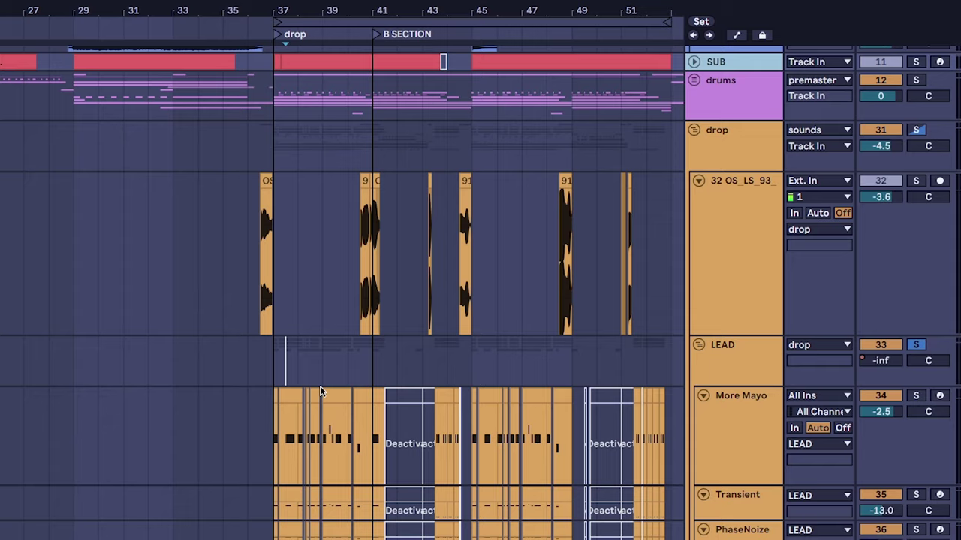
scroll(316, 454, "down", 2)
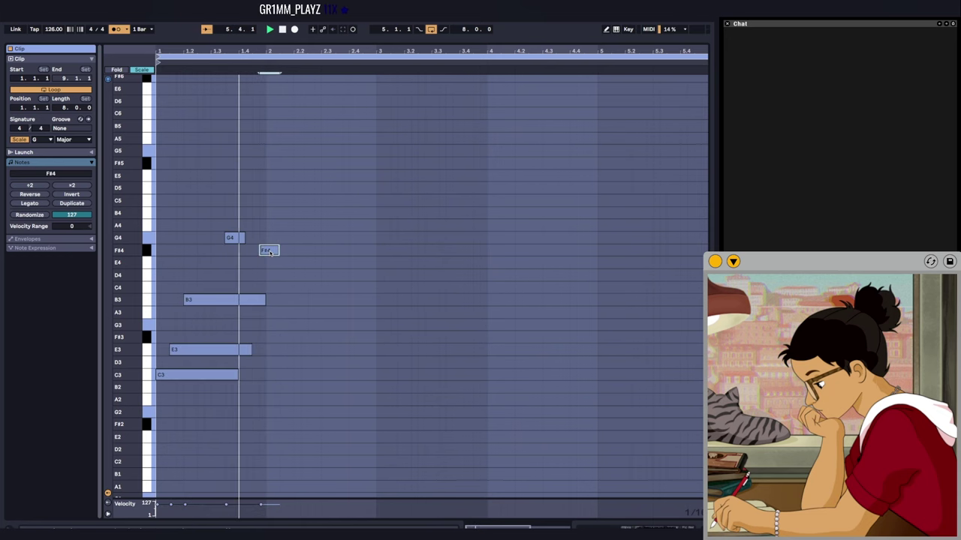
Nudge D4 slightly later, add a short note at the second chord, and lengthen B2 to D3.
left_click_drag(291, 276, 306, 278)
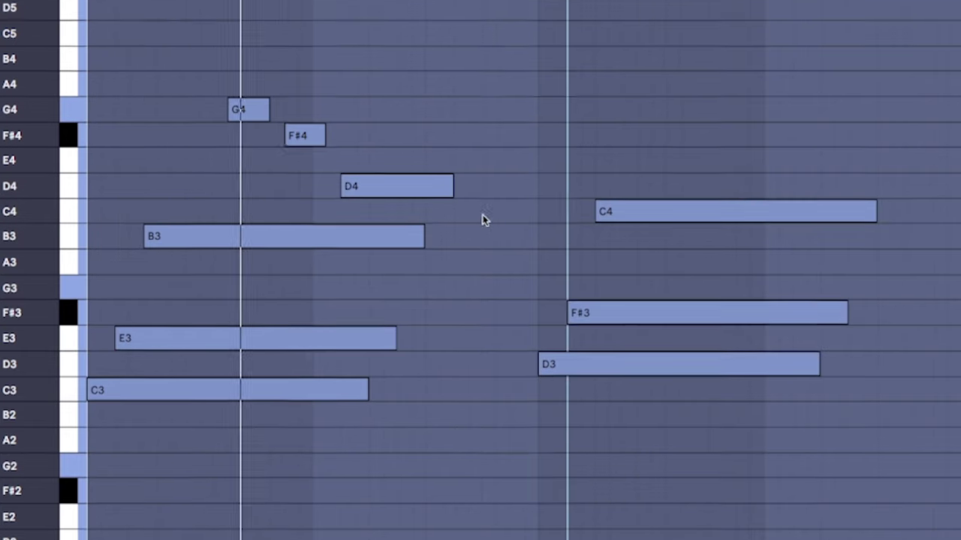
left_click(511, 218)
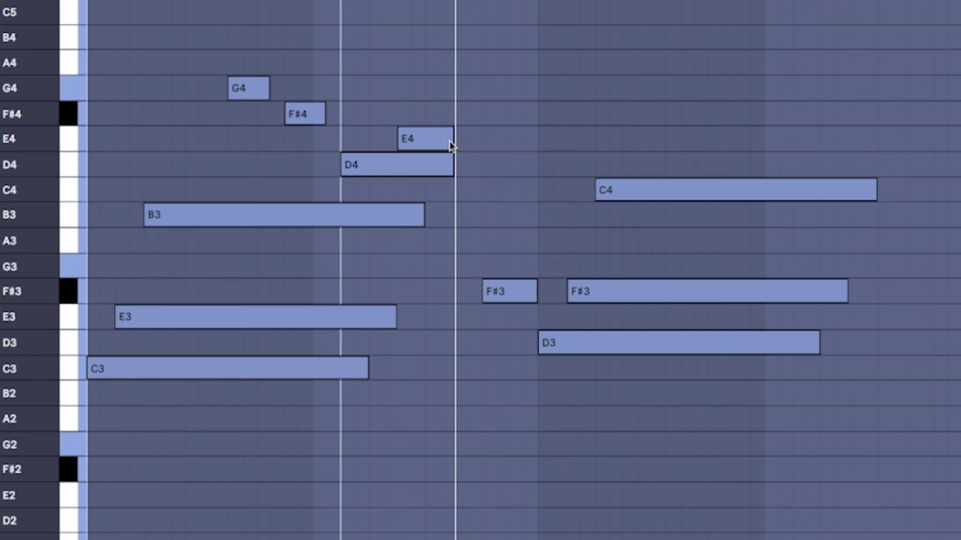
left_click_drag(508, 392, 537, 392)
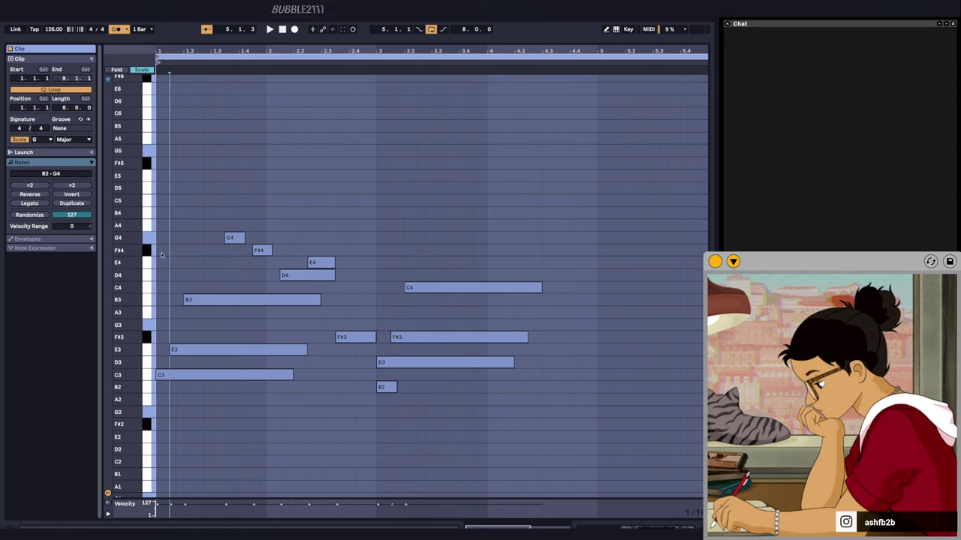
Lower the C4 note to B3 and delete the short B2 note.
left_click(435, 287)
key("Down")
left_click(384, 387)
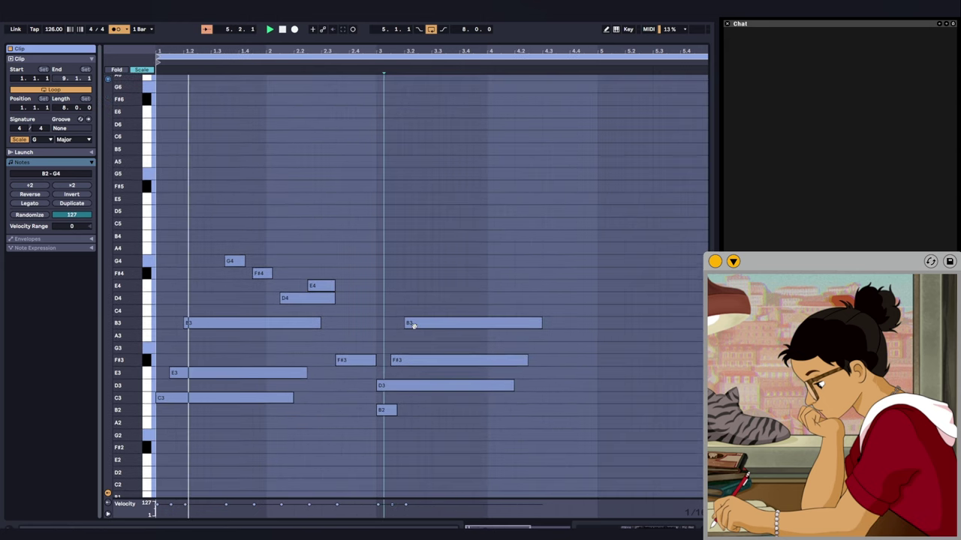
key("Delete")
scroll(421, 230, "down", 2)
scroll(421, 231, "up", 2)
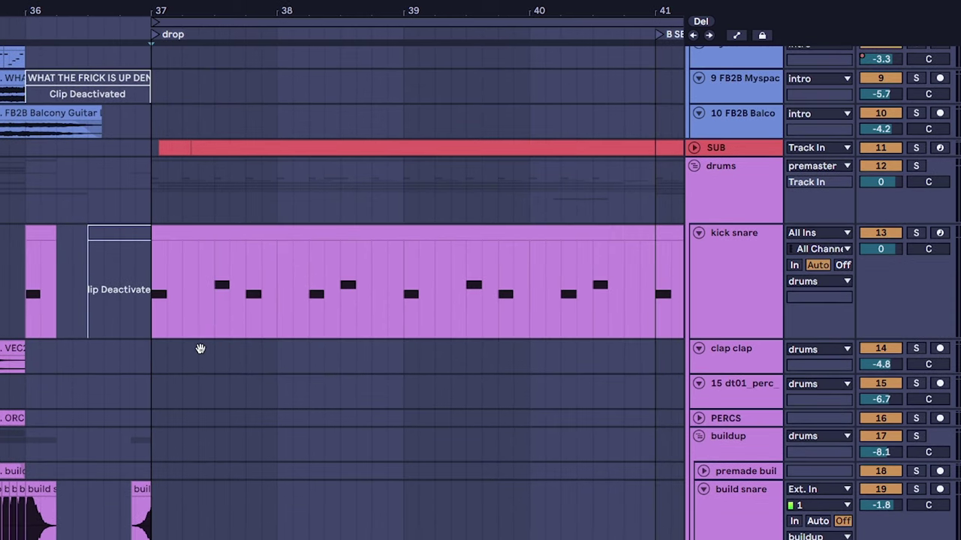
scroll(207, 354, "right", 2)
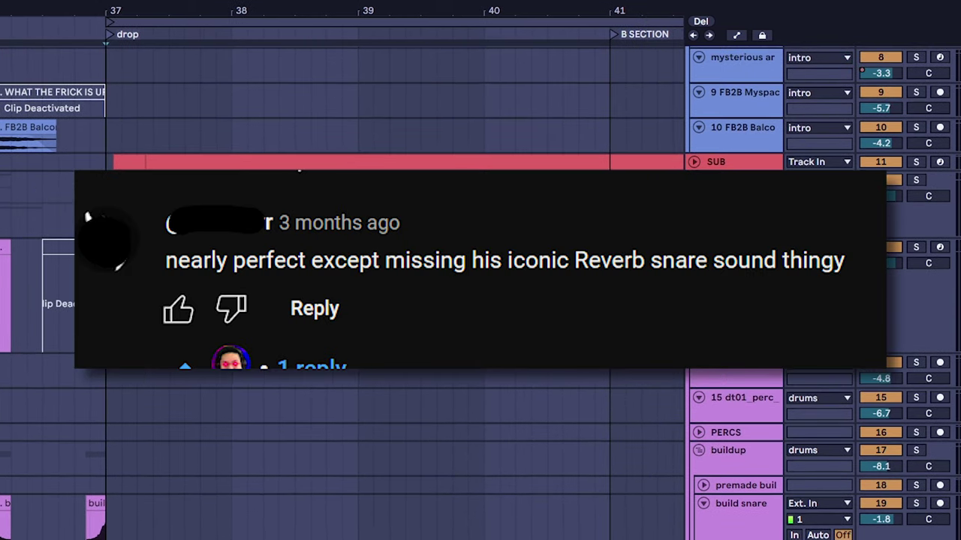
key("plus")
scroll(88, 217, "left", 2)
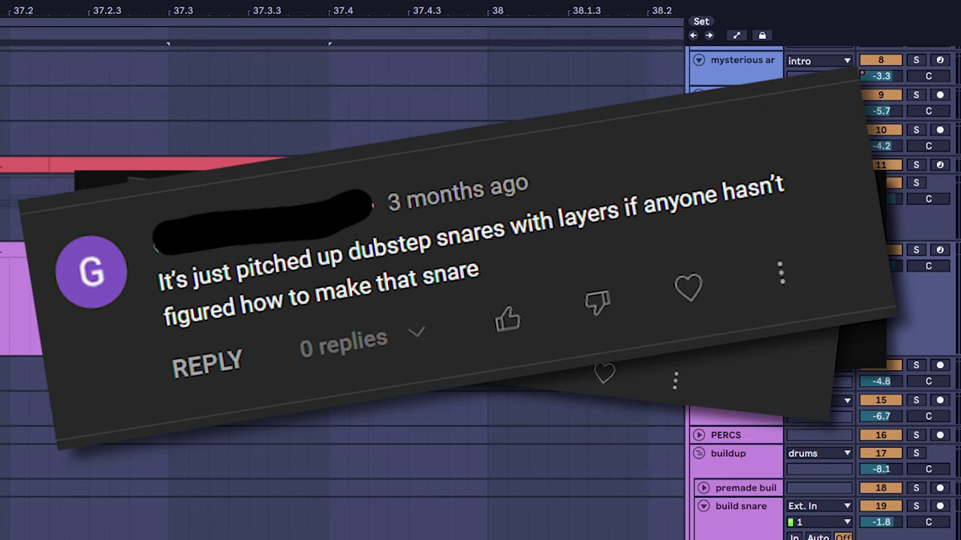
key("minus")
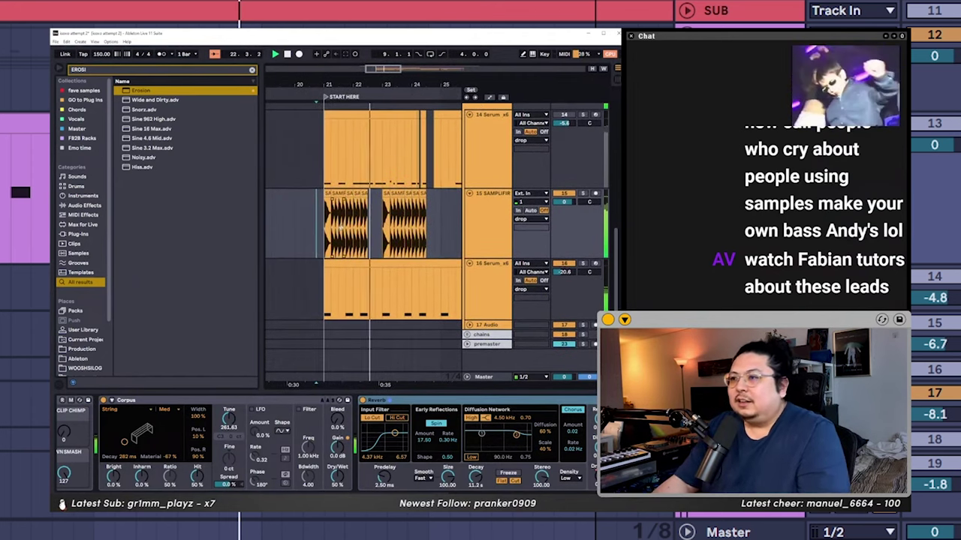
Scroll up through the arrangement during playback toward the 808 track.
scroll(360, 225, "up", 1)
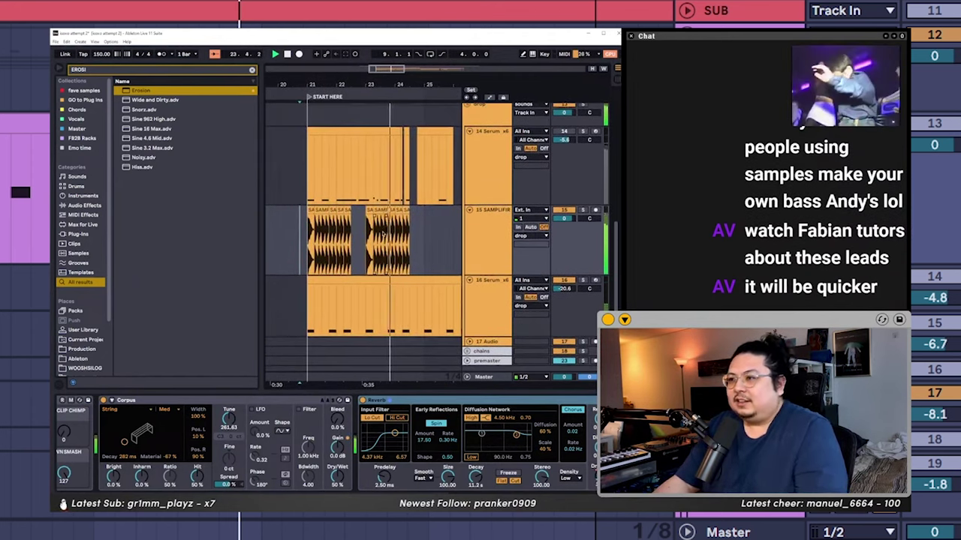
scroll(379, 275, "up", 1)
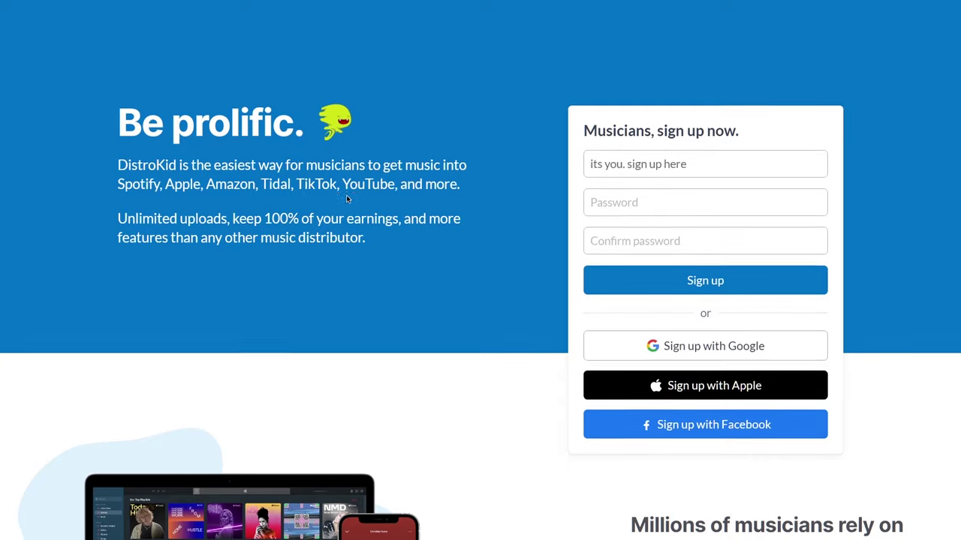
Set the collaborator's revenue share for Never Thought to 17%.
scroll(366, 316, "down", 2)
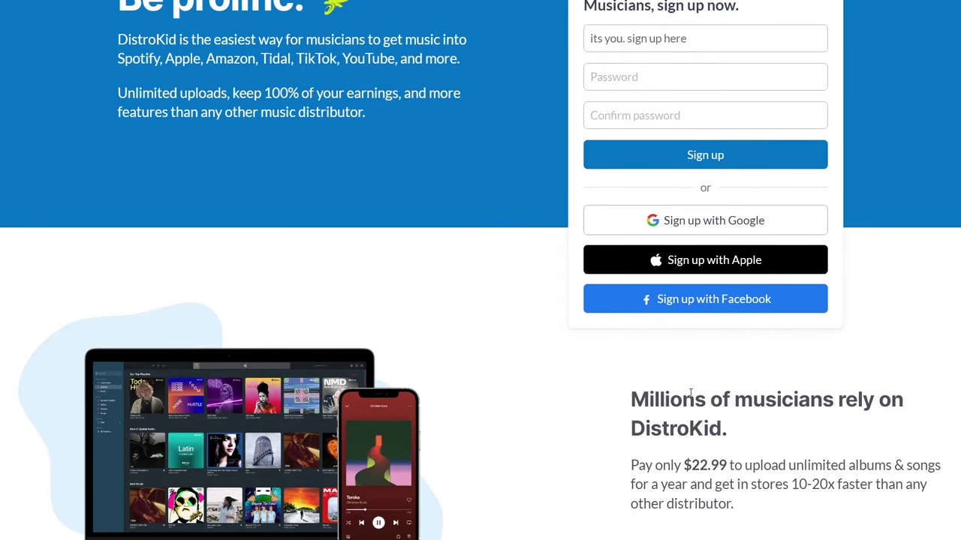
scroll(690, 394, "down", 5)
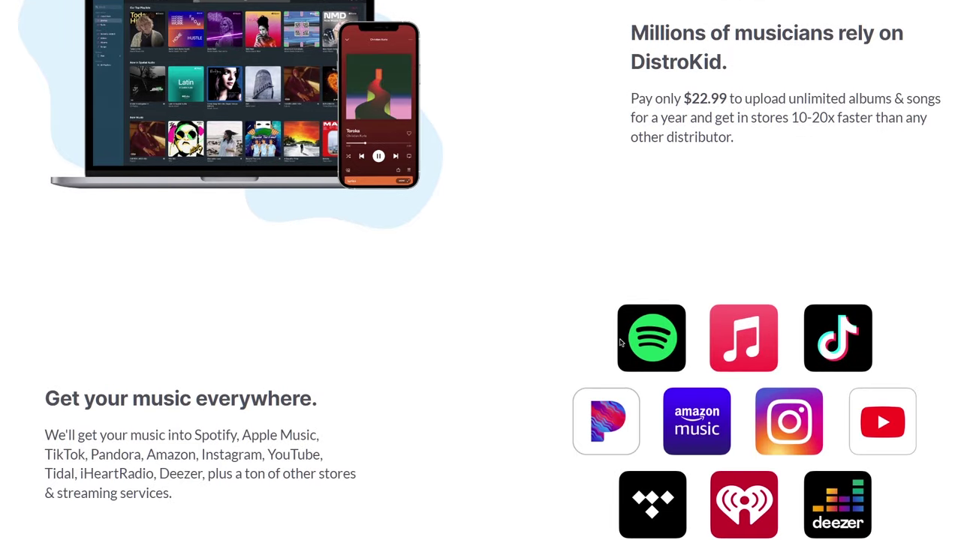
scroll(621, 343, "down", 1)
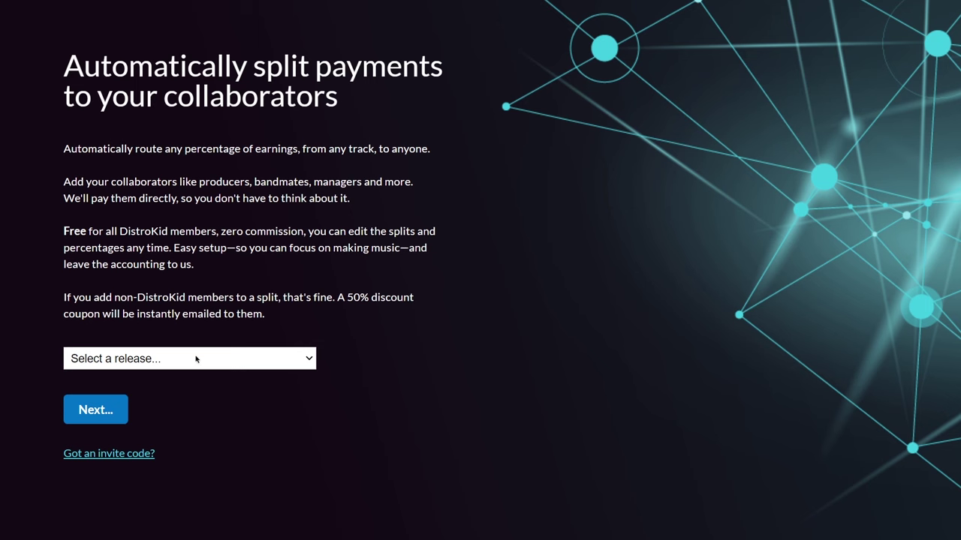
left_click(196, 360)
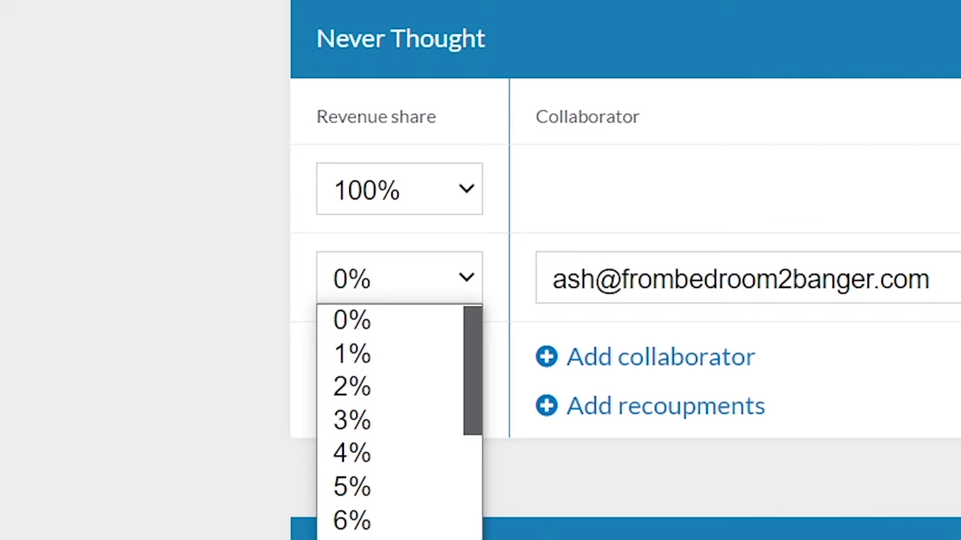
type("17")
key("Return")
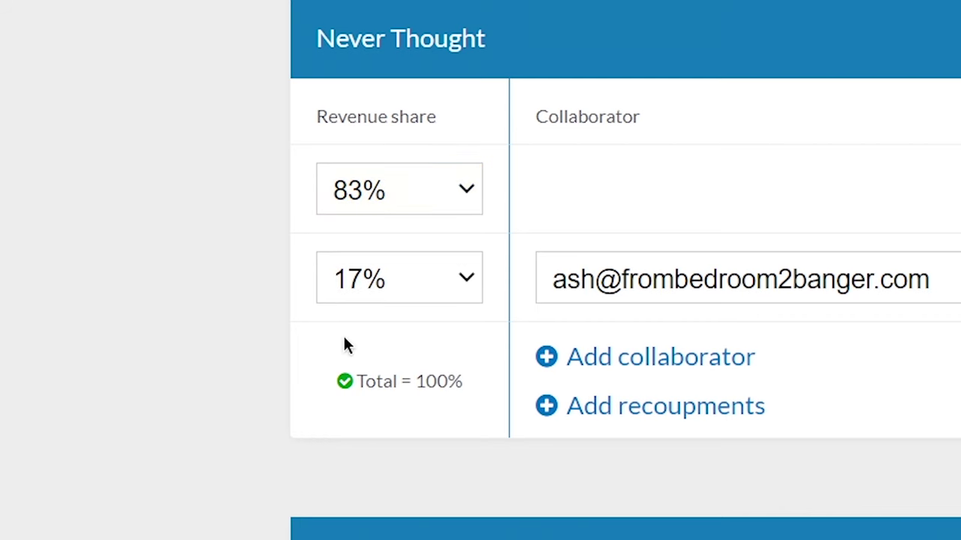
left_click(392, 279)
scroll(391, 313, "down", 10)
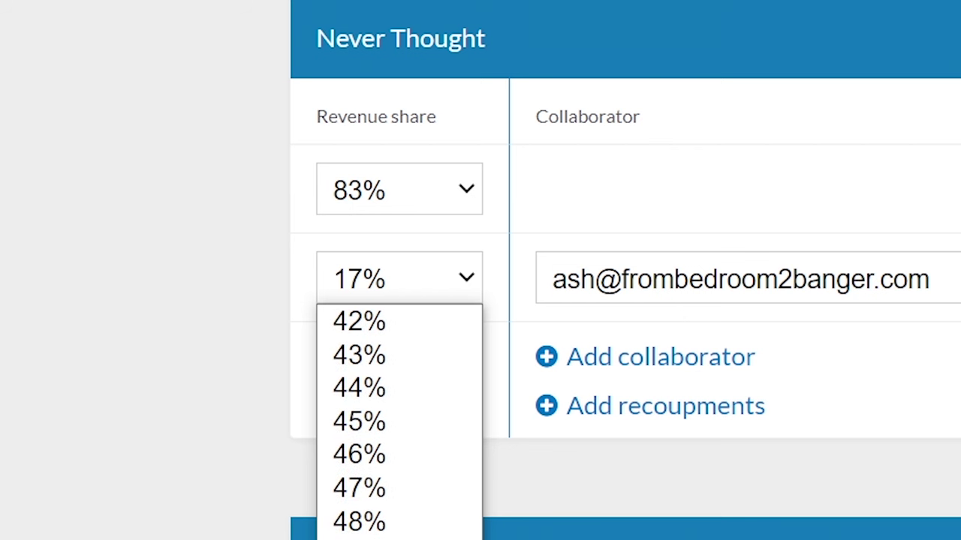
key("Escape")
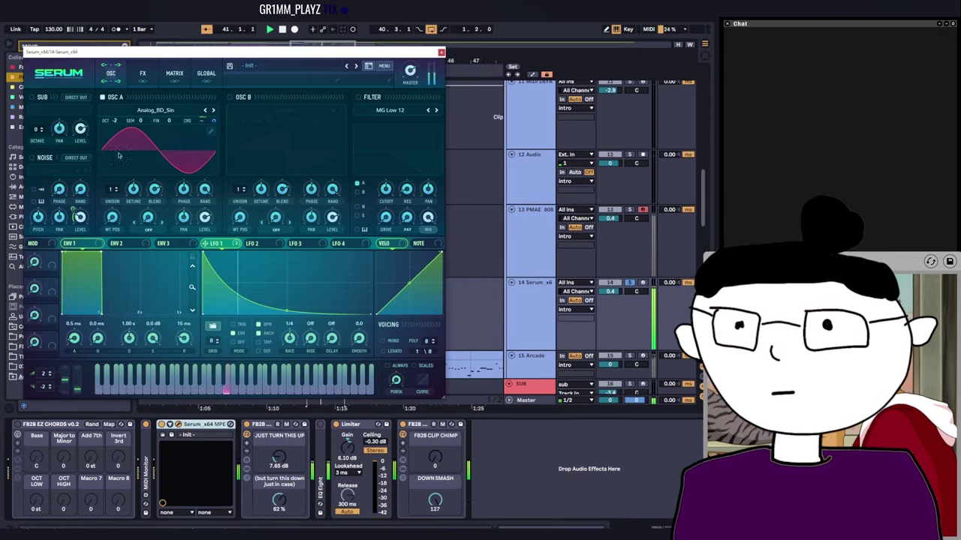
left_click(51, 171)
key("Escape")
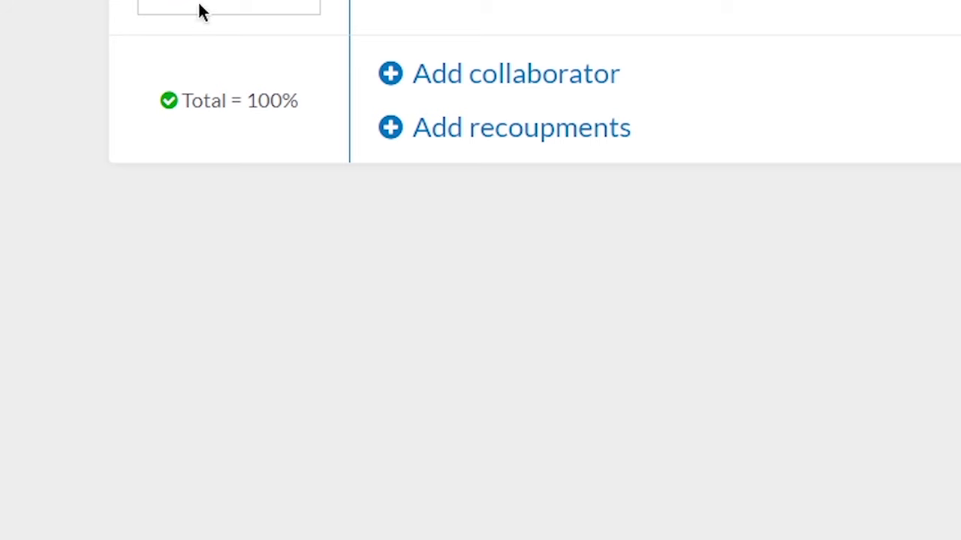
Add another collaborator row, choose Add someone new..., and start entering their email address.
left_click(199, 10)
left_click(240, 3)
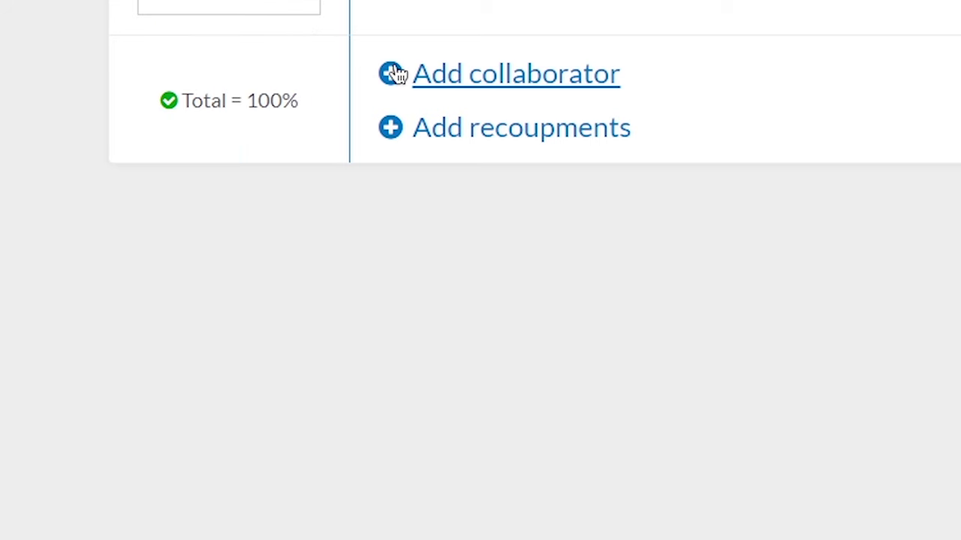
left_click(397, 75)
left_click(519, 108)
left_click(495, 240)
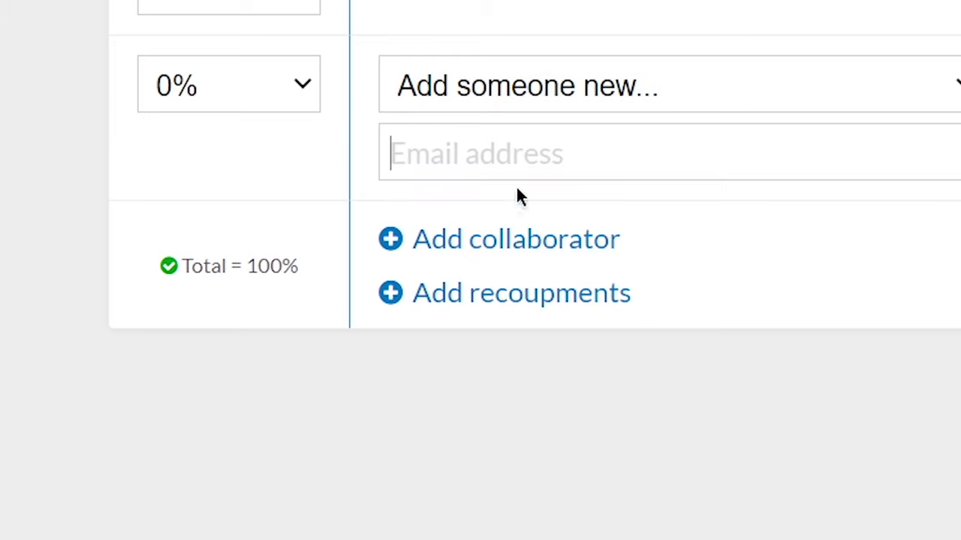
type("skr")
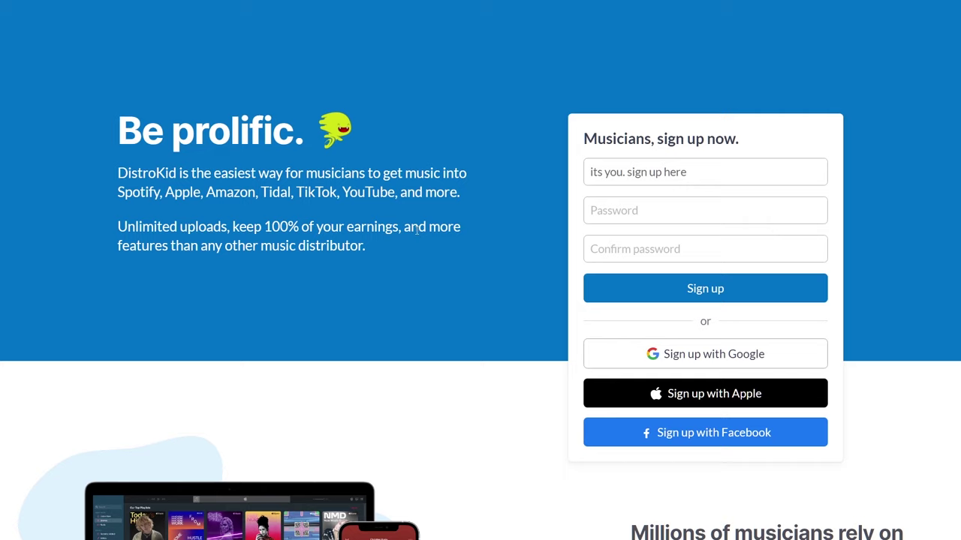
Scroll down through DistroKid's sign-up and features page.
scroll(150, 184, "down", 5)
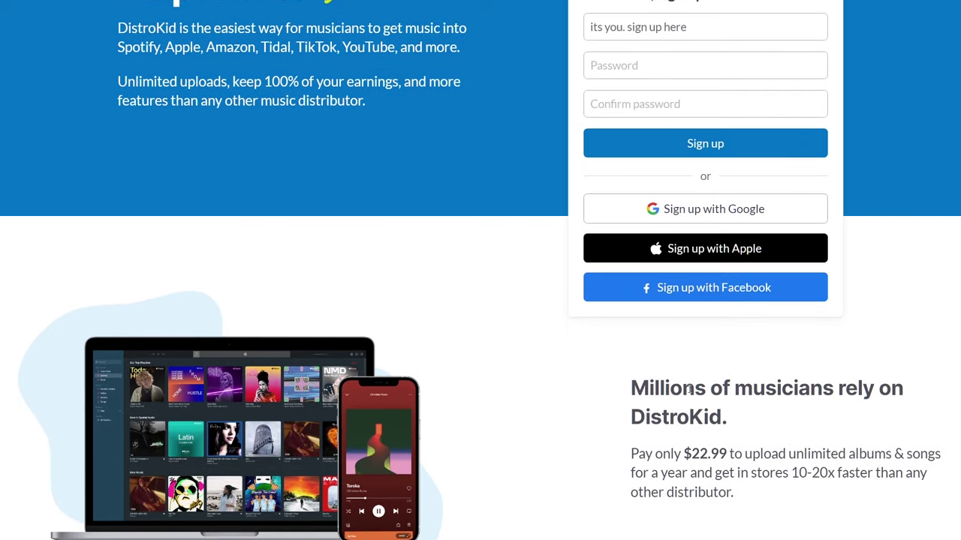
scroll(614, 333, "down", 5)
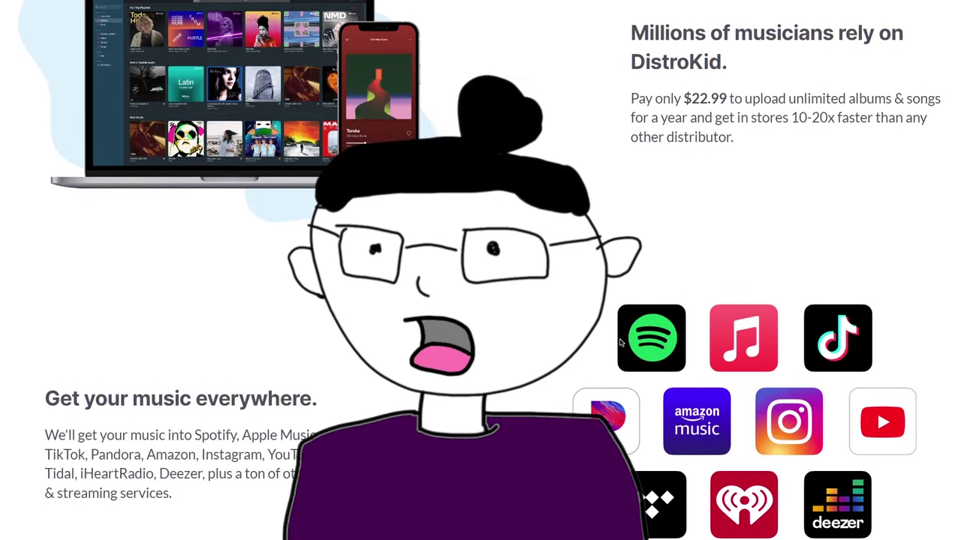
scroll(480, 270, "down", 5)
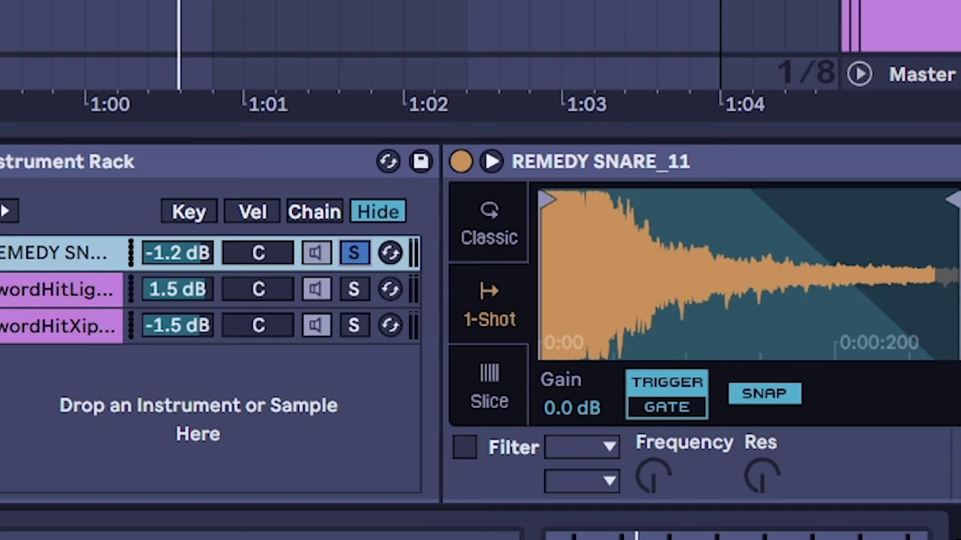
Scroll right to view the SwordHitLightBroad_BW.59273 sample in the kick snare rack's Simpler.
scroll(481, 326, "right", 3)
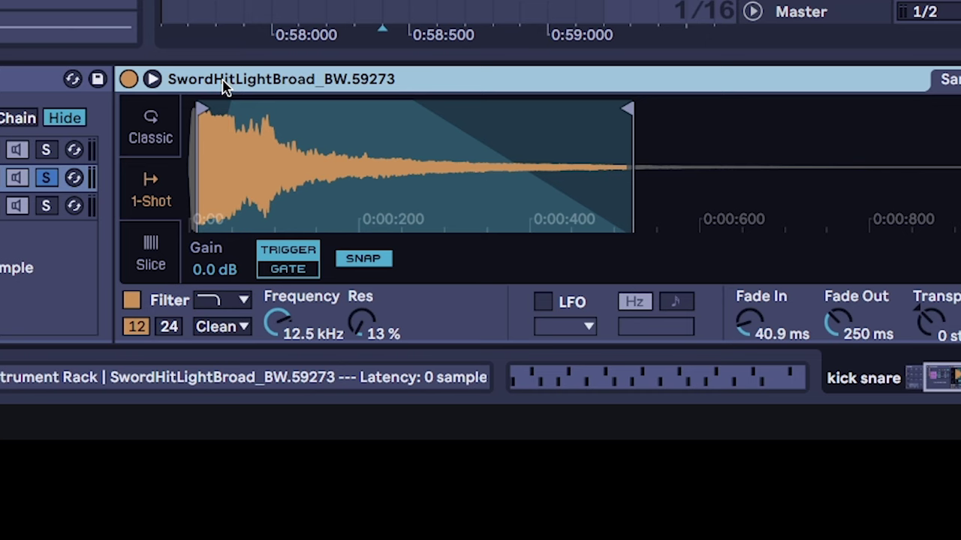
Check Simpler's options menu, select track 14's SwordHitLightBroad clip, and show Simpler's Controls page.
right_click(251, 88)
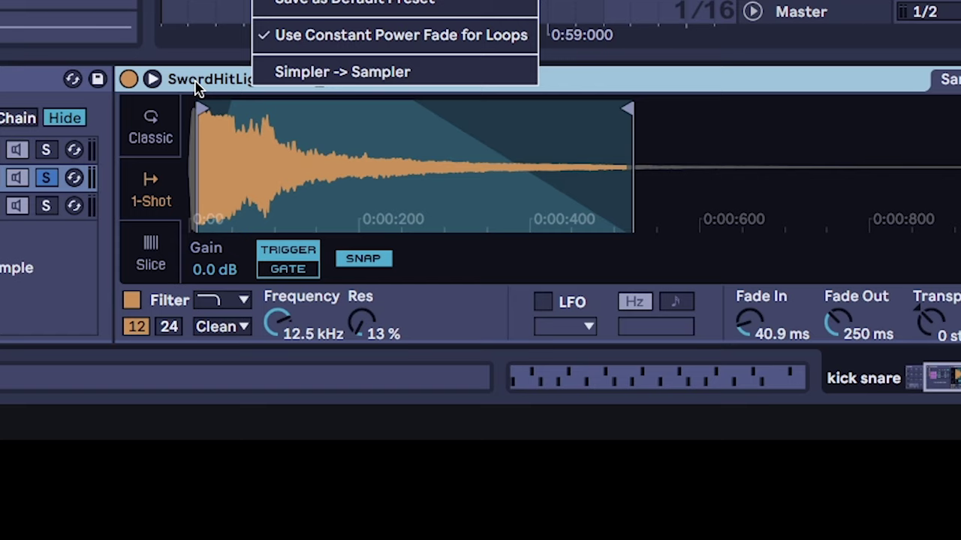
key("Escape")
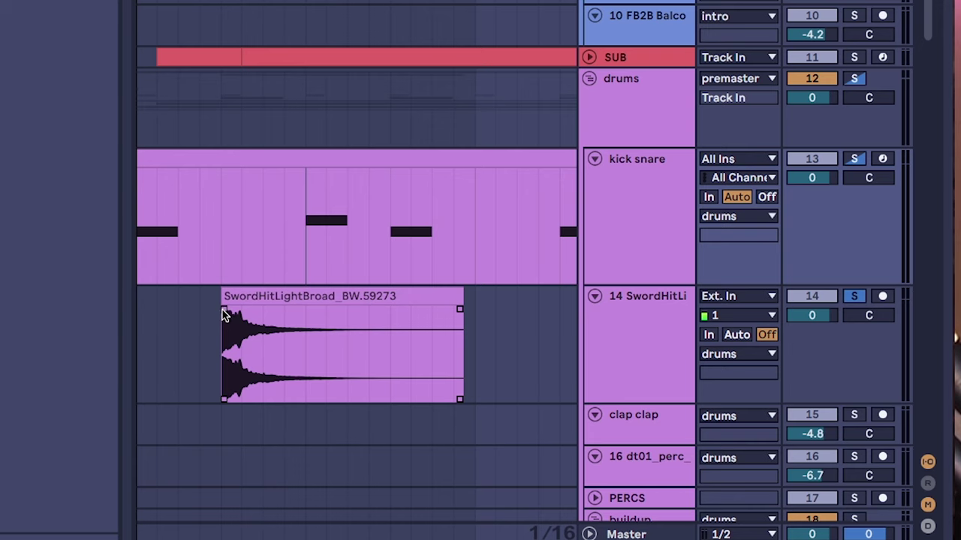
left_click(666, 332)
left_click(250, 291)
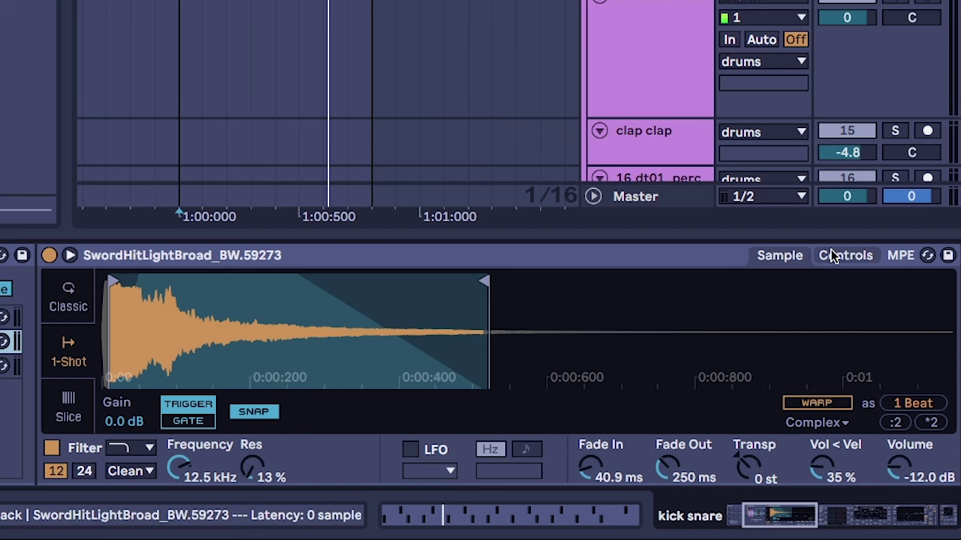
left_click(845, 255)
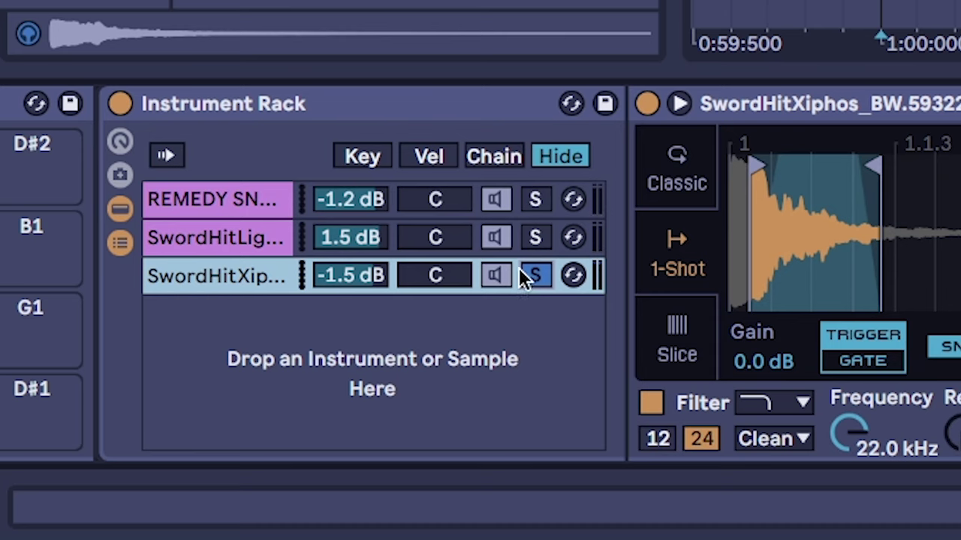
Solo the Xiphos sword-hit chain to audition it, then activate it so all three snare layers play.
left_click(524, 273)
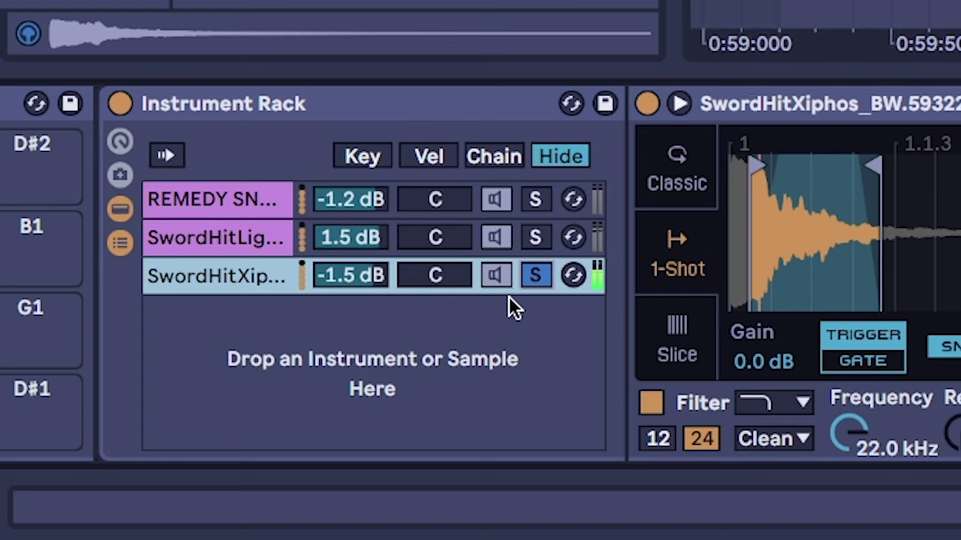
left_click(531, 281)
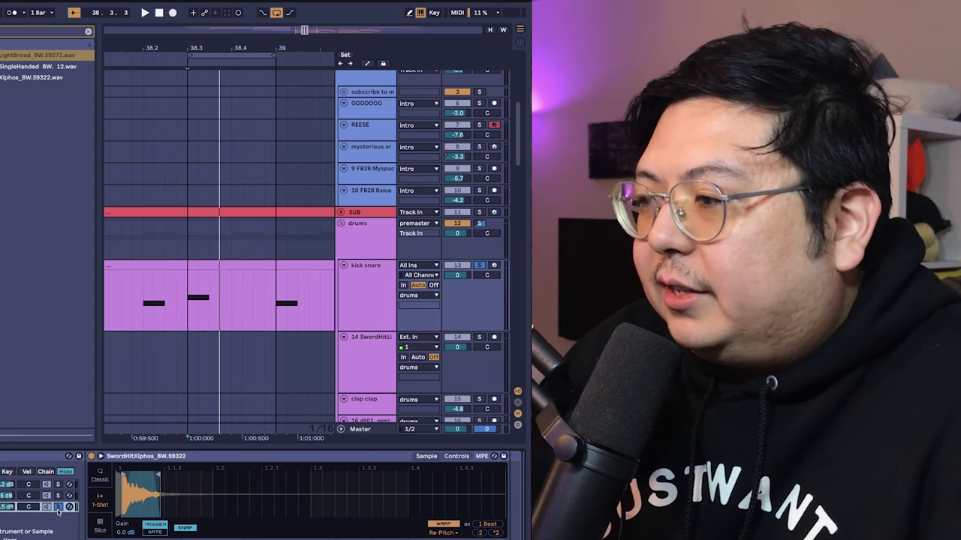
left_click(58, 508)
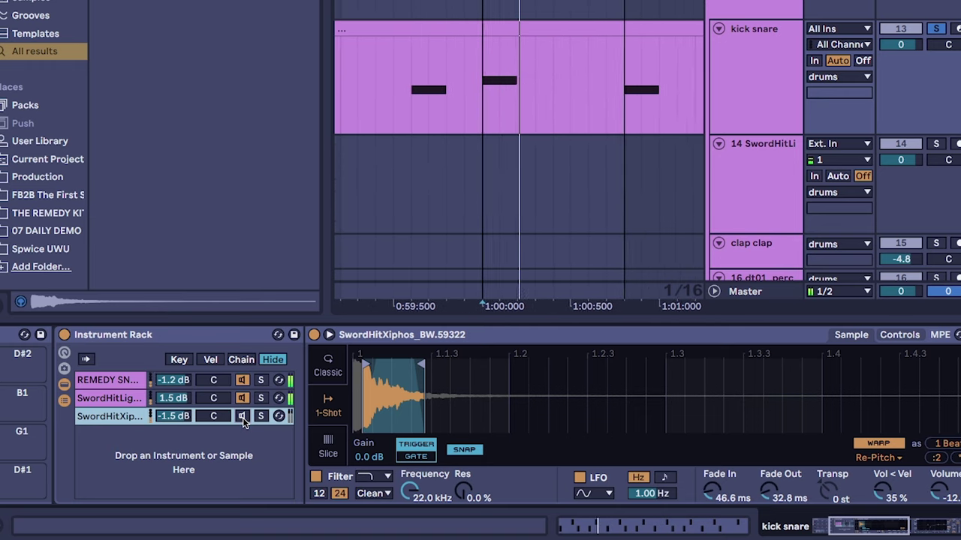
left_click(241, 417)
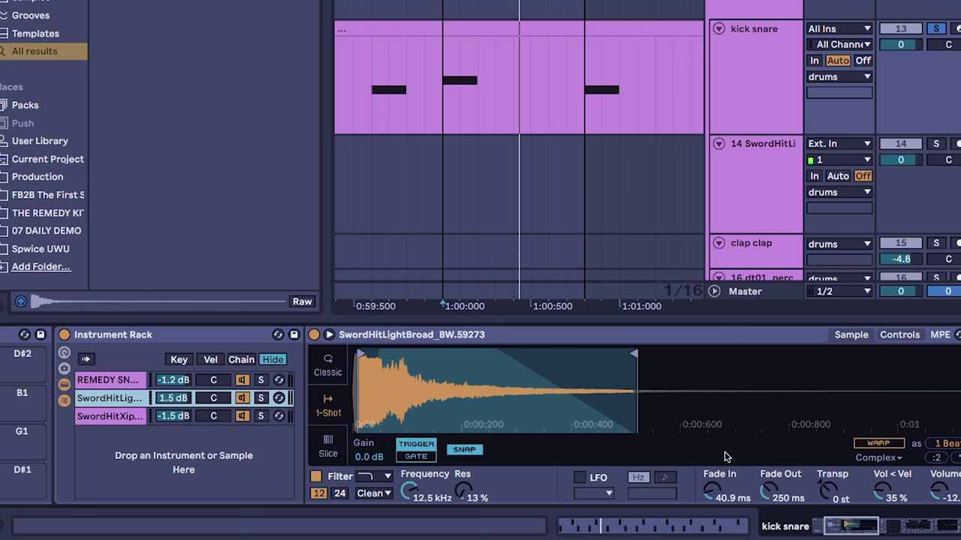
left_click_drag(847, 526, 860, 526)
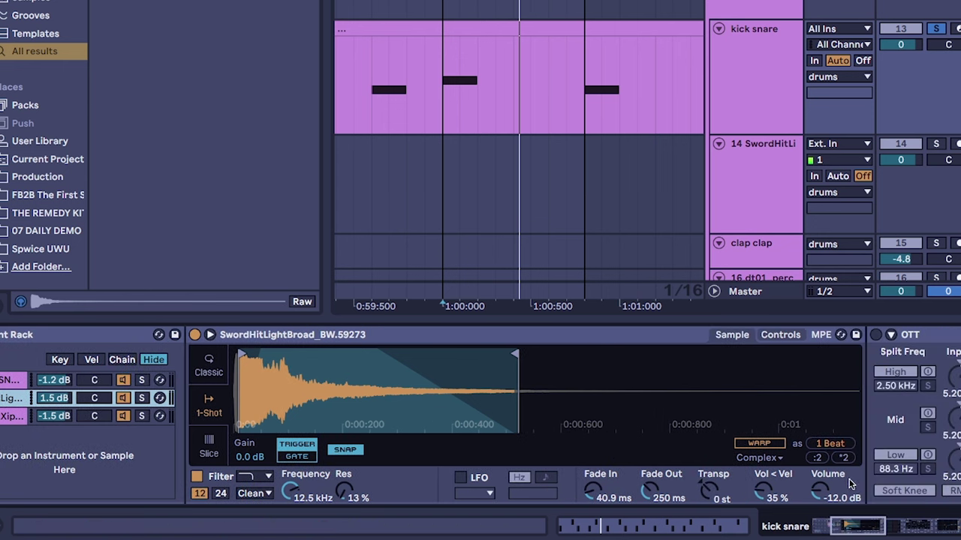
Turn on the Reverb in the SwordHitLightBroad chain, with 2.76 s decay and 33% dry/wet.
scroll(873, 351, "right", 5)
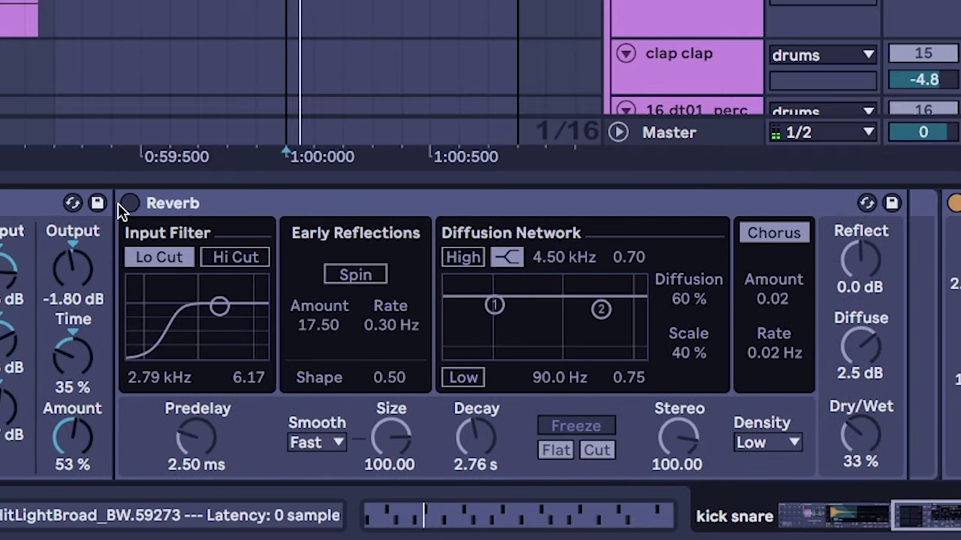
left_click(123, 205)
left_click(128, 205)
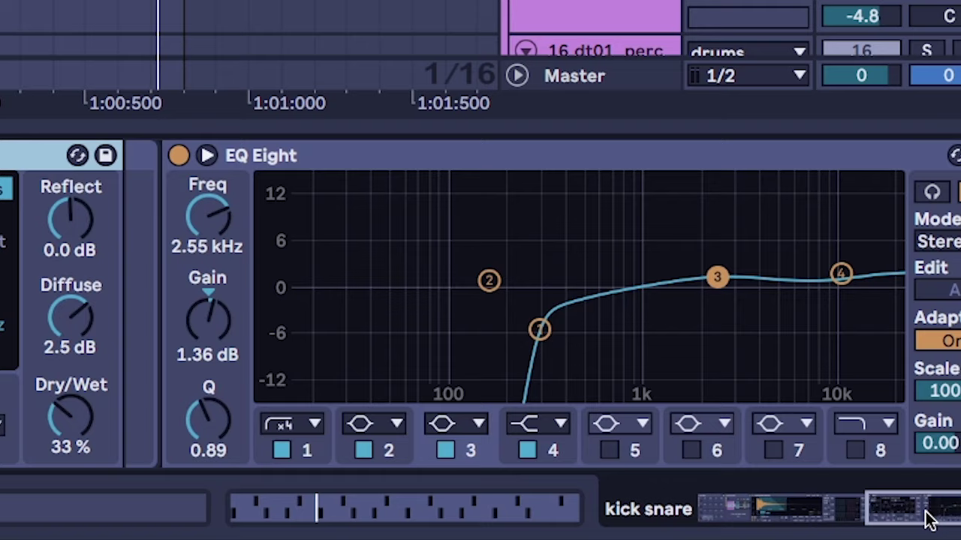
Inspect the EQ Eight, then the REMEDY SNARE_11 and SwordHitLightBroad layers' sample settings.
left_click_drag(925, 518, 931, 519)
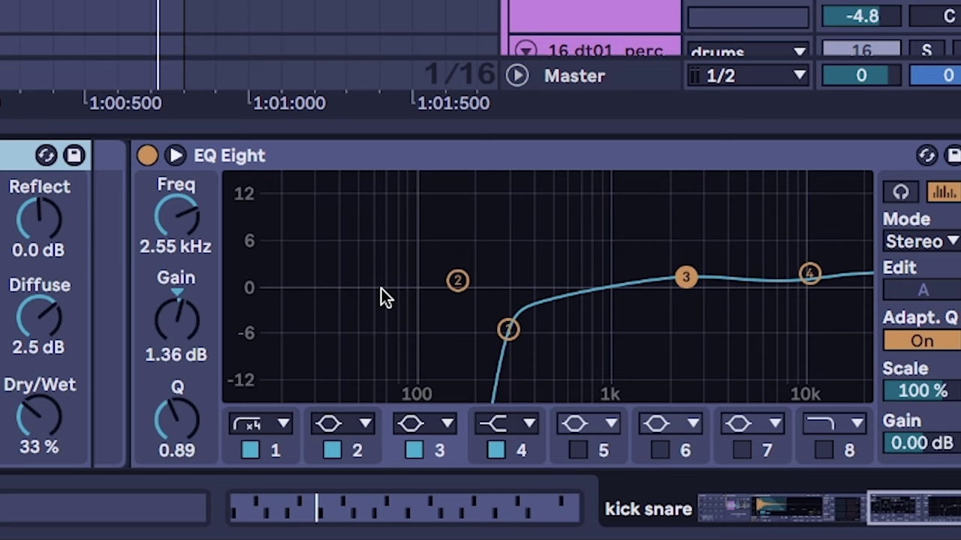
left_click(273, 189)
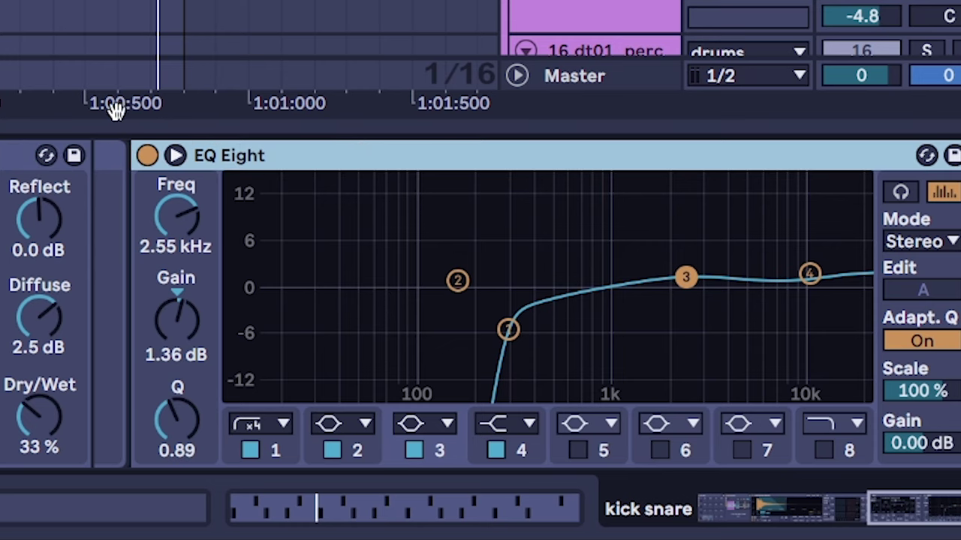
left_click_drag(912, 508, 713, 508)
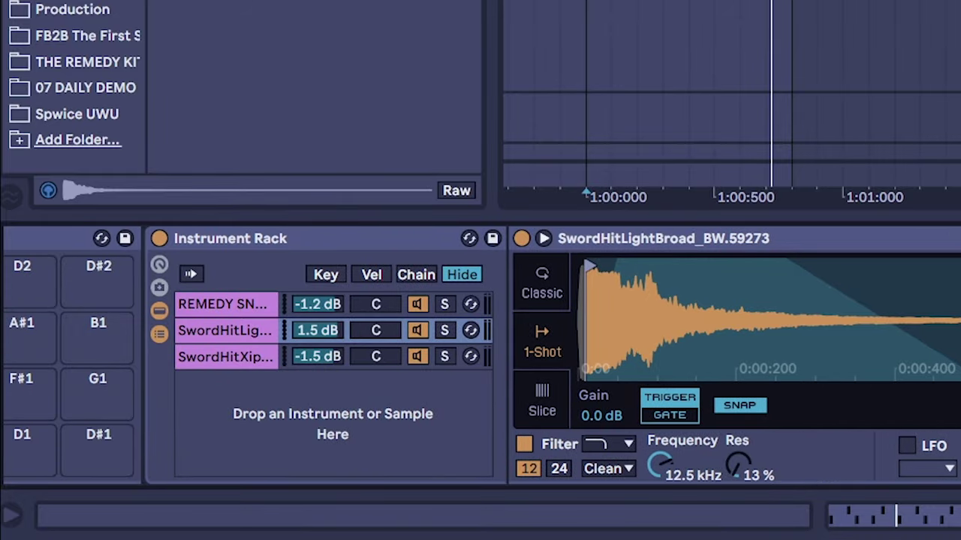
left_click(225, 305)
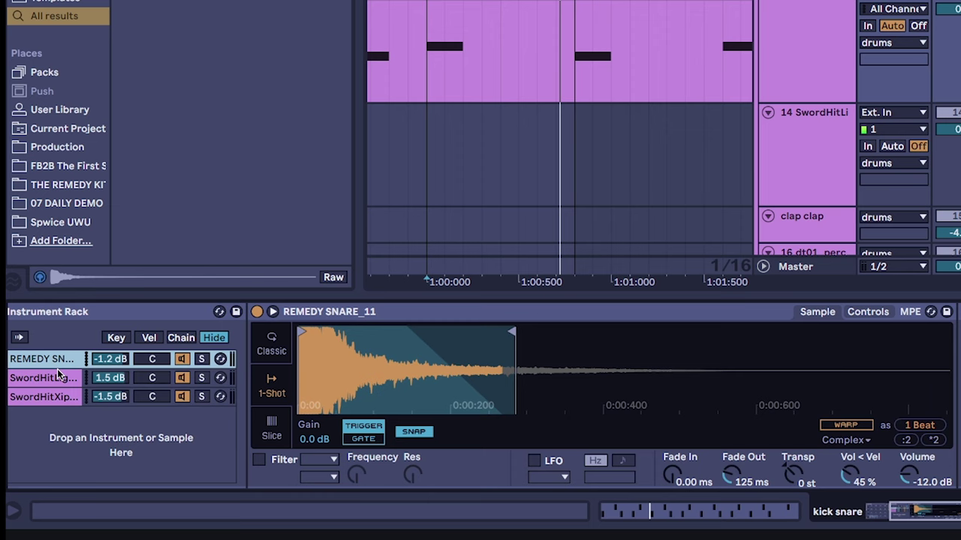
left_click(58, 382)
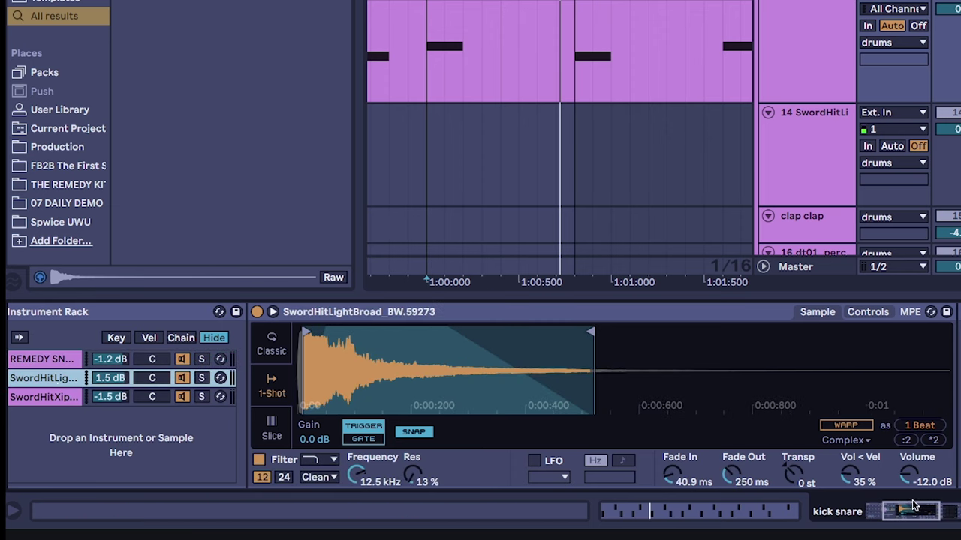
mouse_move(912, 510)
left_mouse_down()
mouse_move(952, 514)
mouse_move(895, 512)
mouse_move(908, 512)
left_mouse_up()
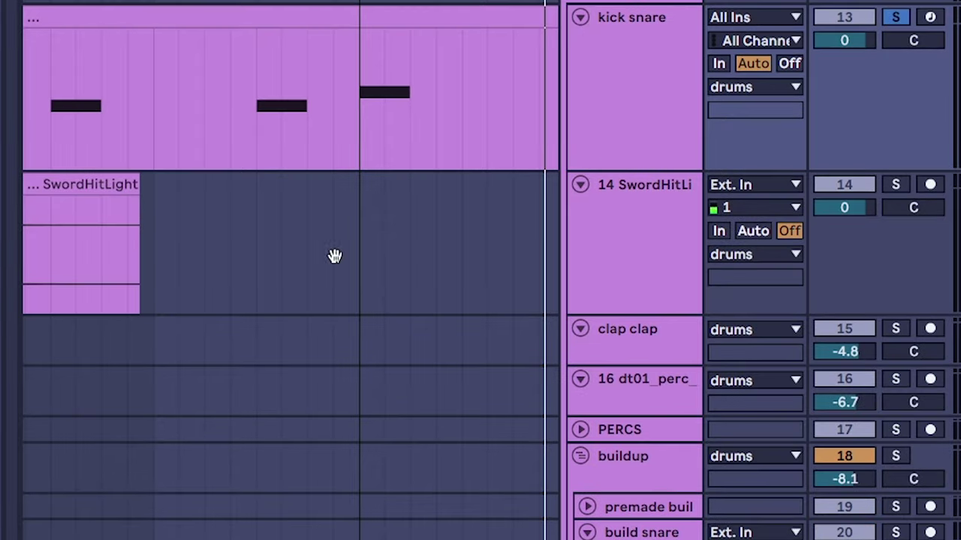
Insert two audio tracks below sword-hit track 14 and group all three with Ctrl+G.
scroll(608, 230, "down", 3)
left_click(803, 147)
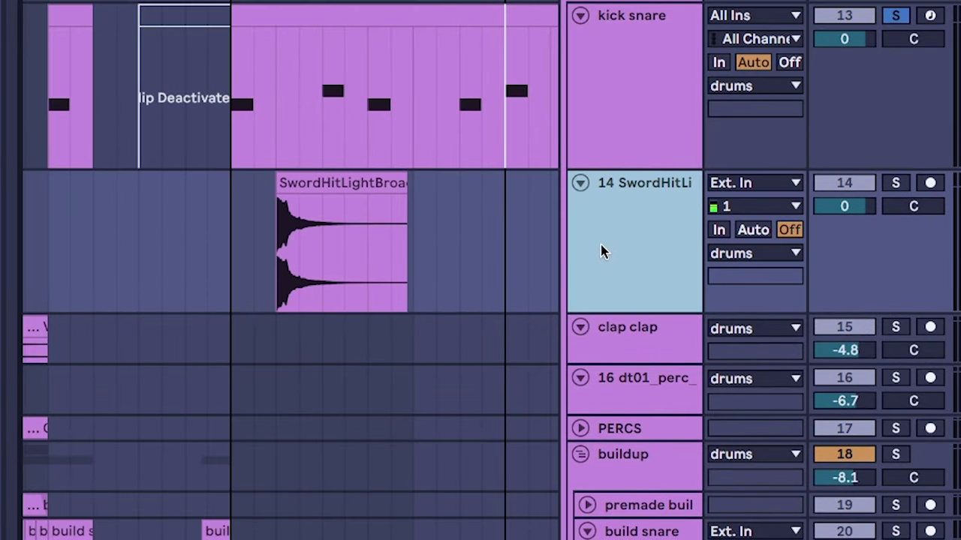
key("ctrl+t")
key("ctrl+t")
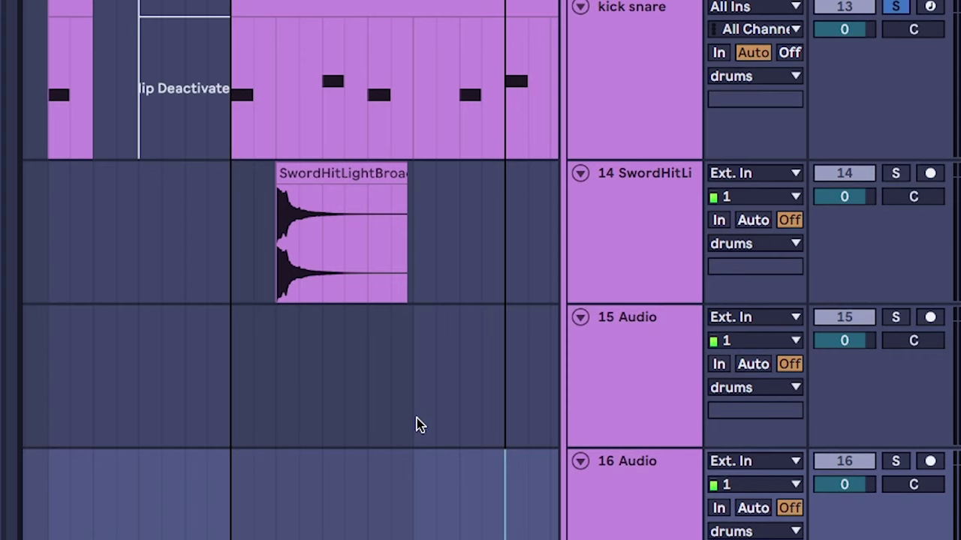
scroll(417, 418, "up", 3)
left_click(645, 508, "shift")
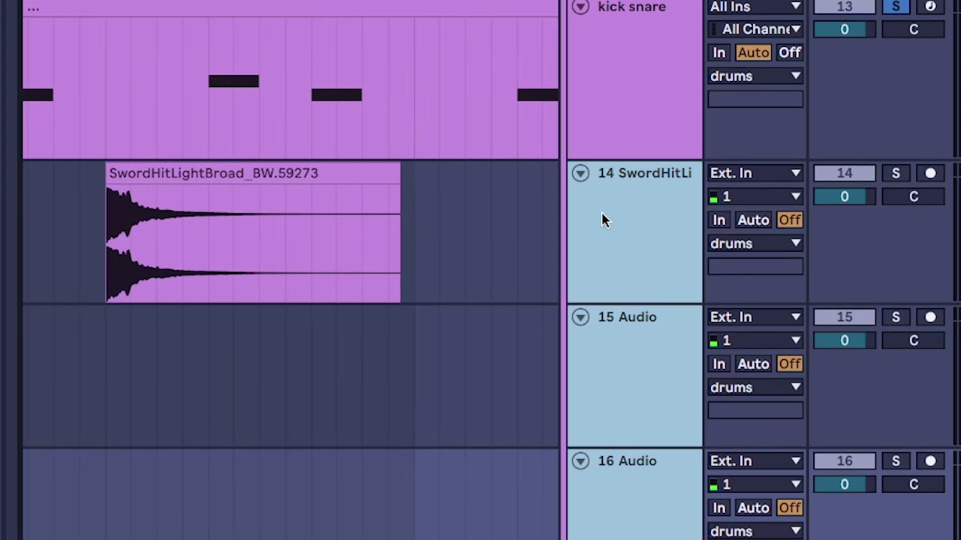
key("ctrl+g")
Select the new group, then select the track above it and press Delete.
scroll(338, 283, "down", 1)
scroll(338, 283, "left", 2)
left_click(606, 132)
left_click(634, 30)
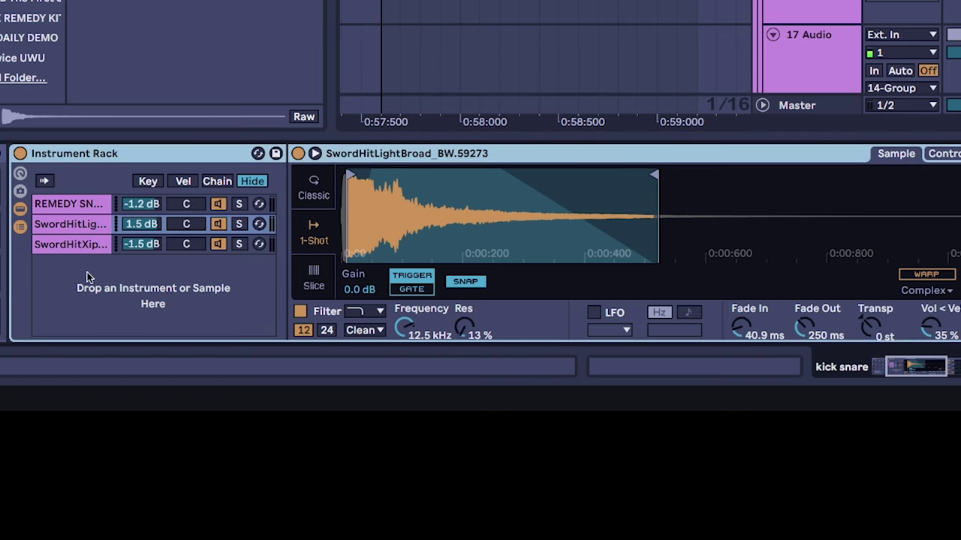
key("Delete")
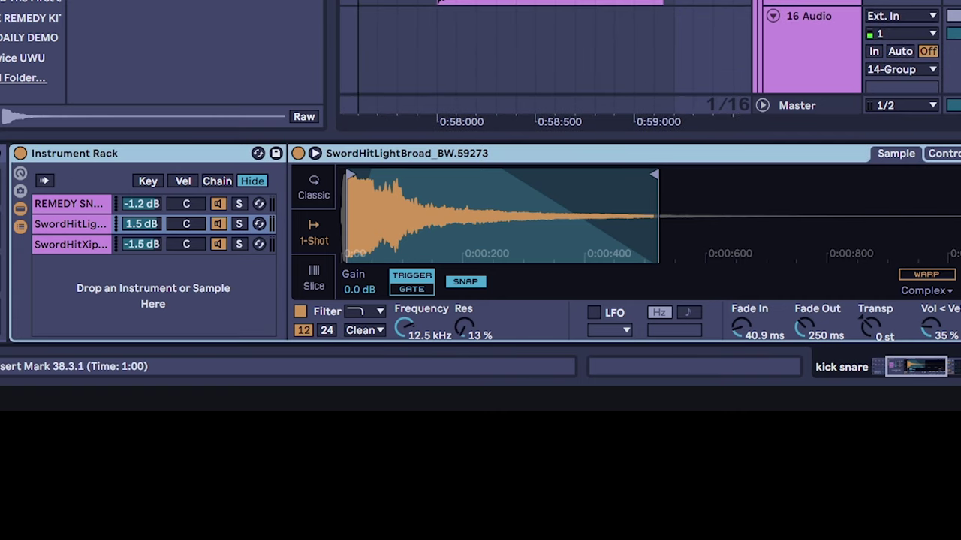
scroll(545, 39, "up", 1)
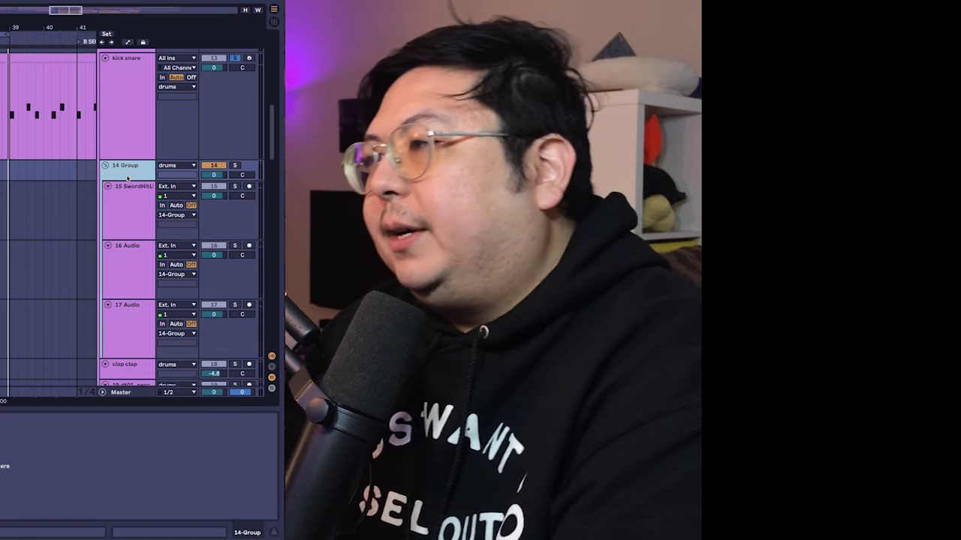
left_click(45, 155)
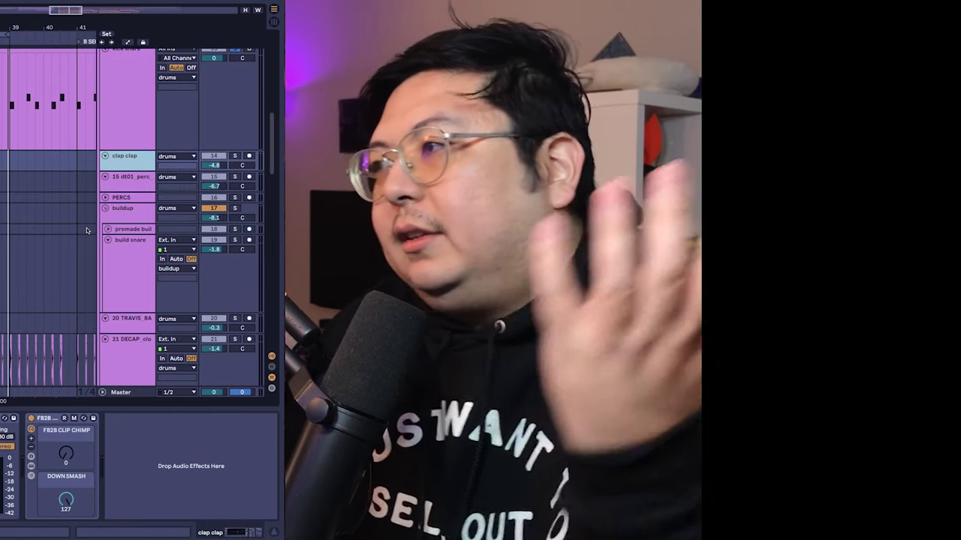
scroll(45, 145, "up", 4)
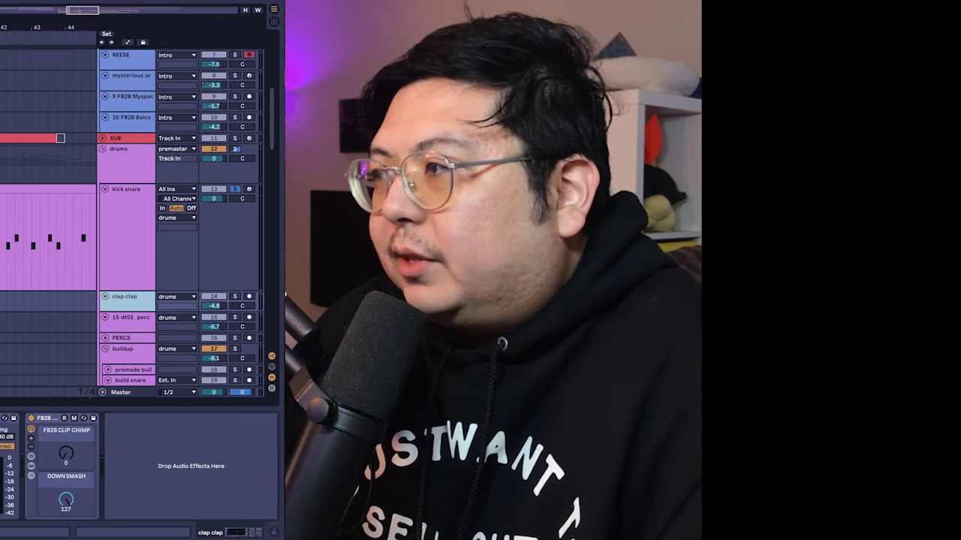
left_click(45, 225)
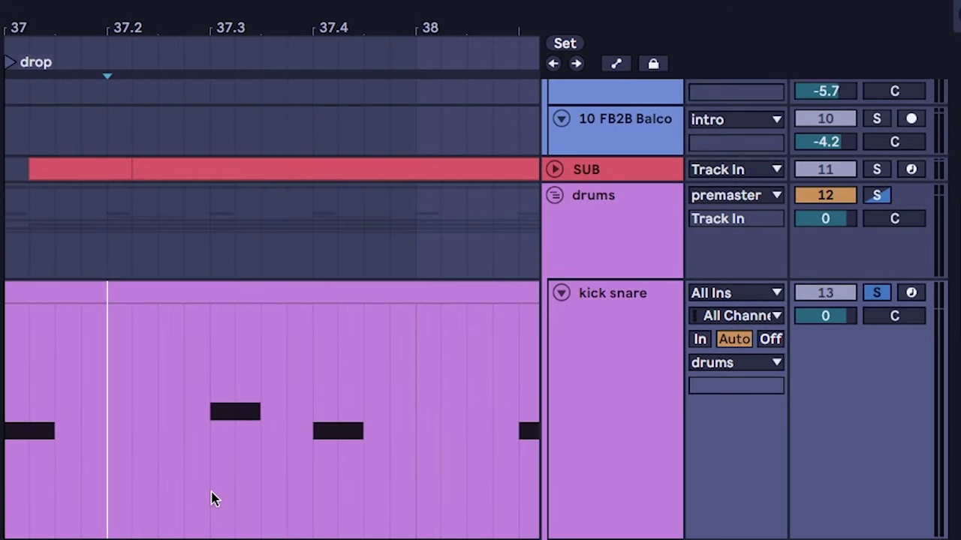
left_click(211, 498)
key("minus")
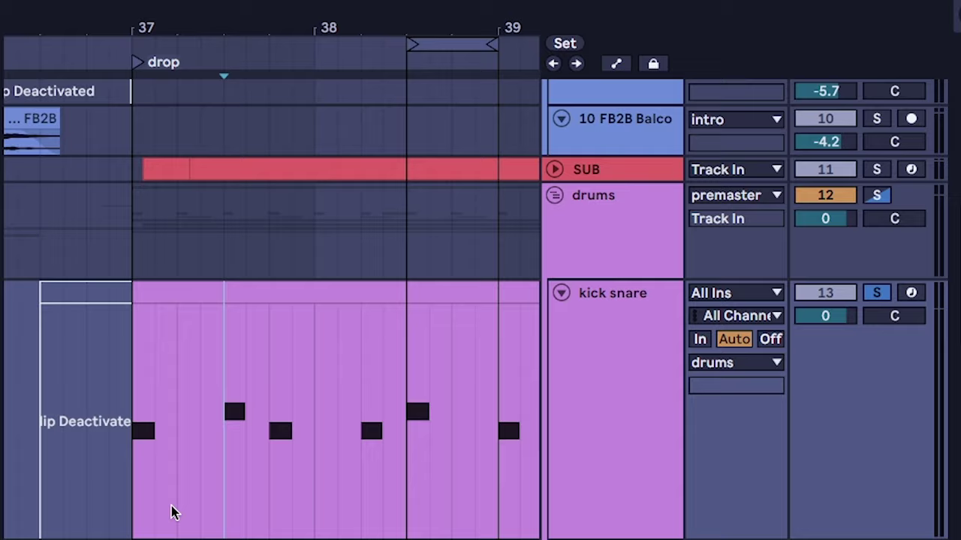
key("space")
key("space")
mouse_move(232, 408)
left_mouse_down()
mouse_move(249, 491)
mouse_move(262, 496)
left_mouse_up()
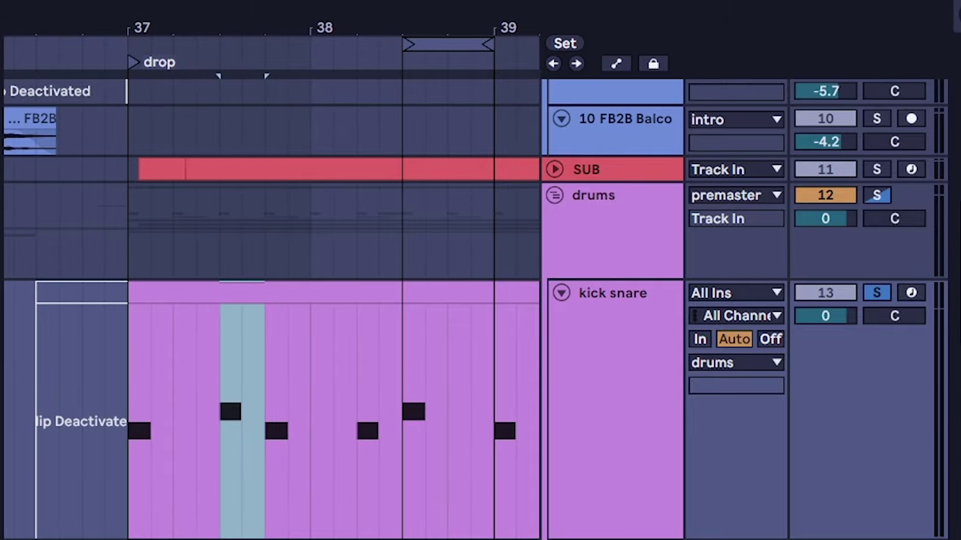
scroll(480, 300, "down", 15)
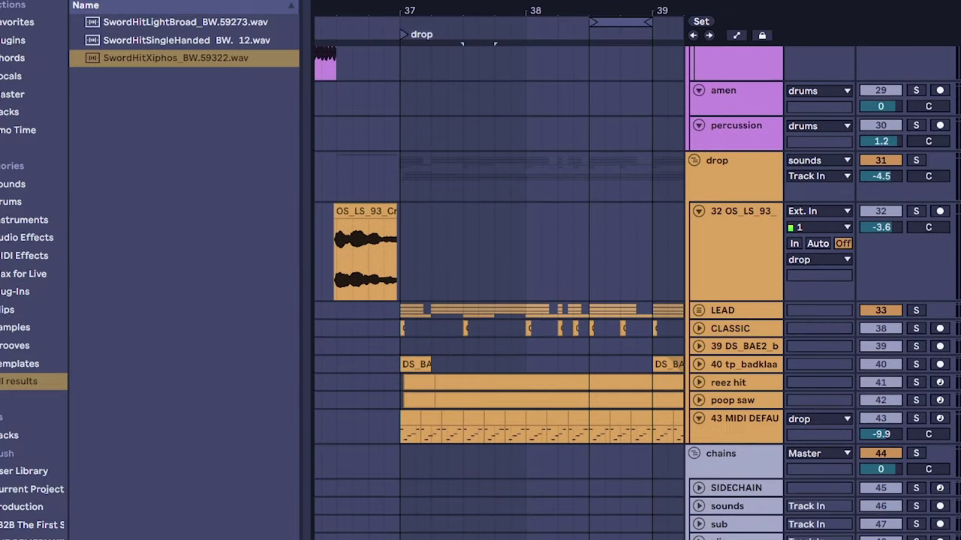
Move the sounds Duck curve's peak to about beat 3 and bow the ramp into a slow rise.
left_click(727, 506)
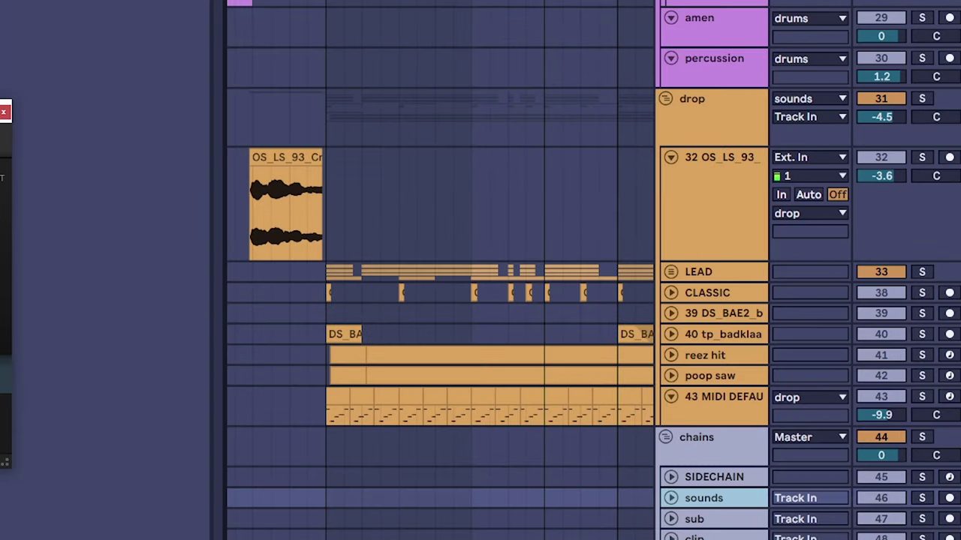
left_click_drag(1, 108, 592, 108)
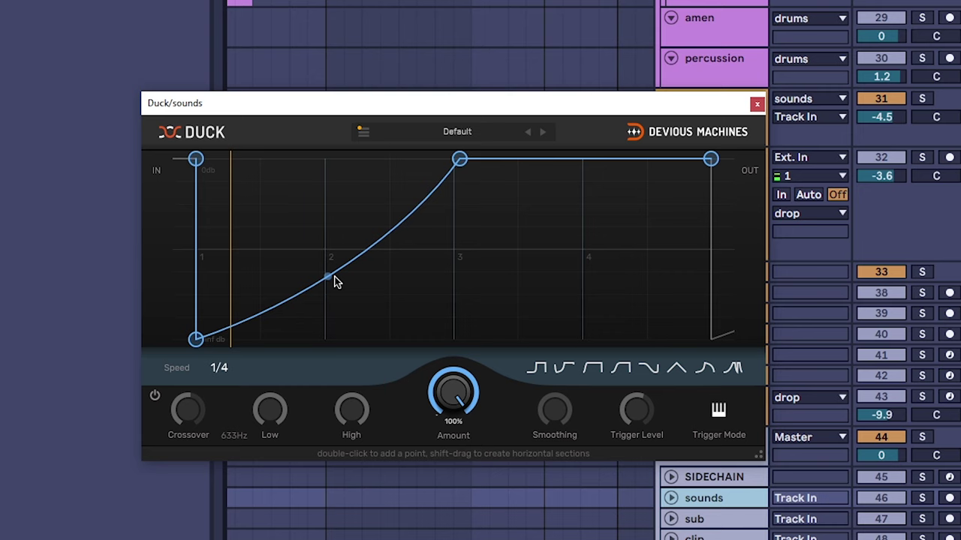
left_click_drag(460, 159, 389, 158)
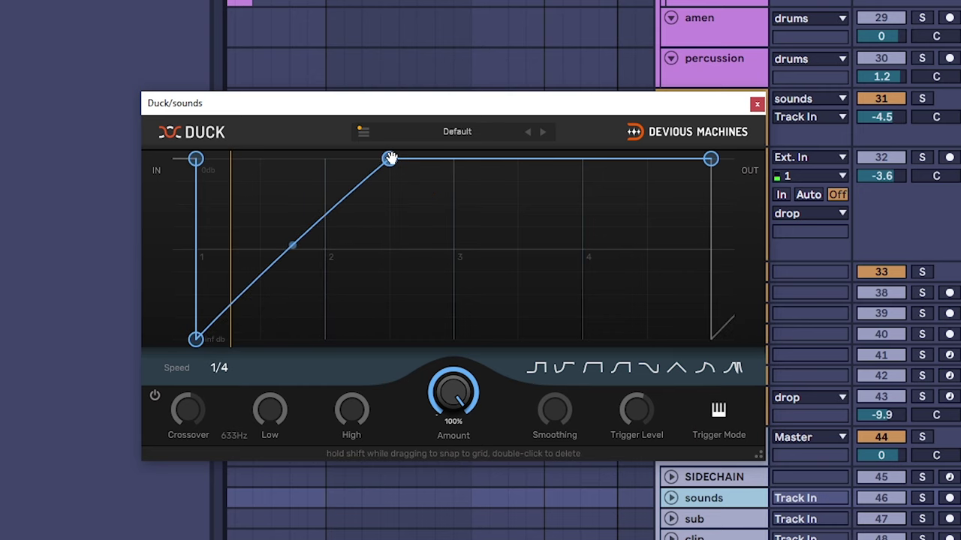
left_click_drag(388, 158, 470, 158)
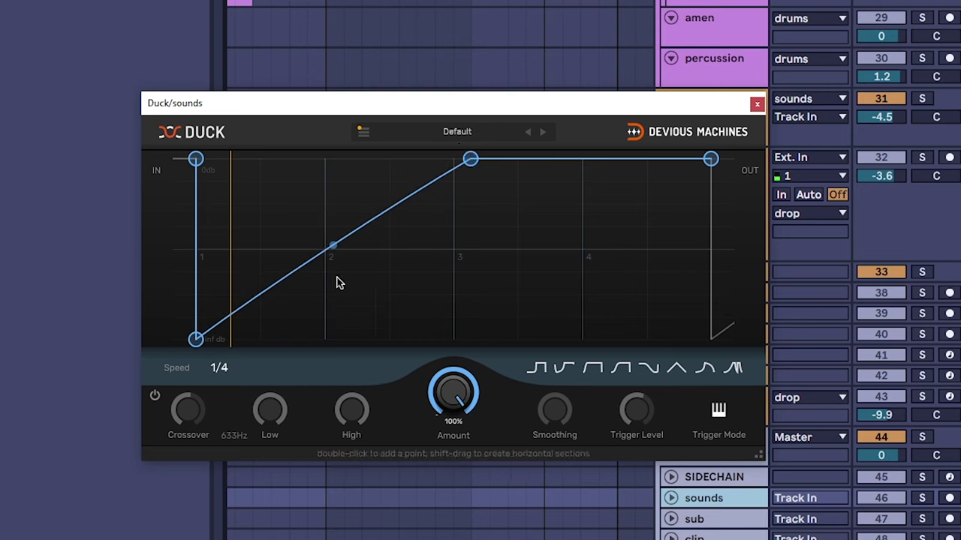
left_click_drag(333, 244, 333, 275)
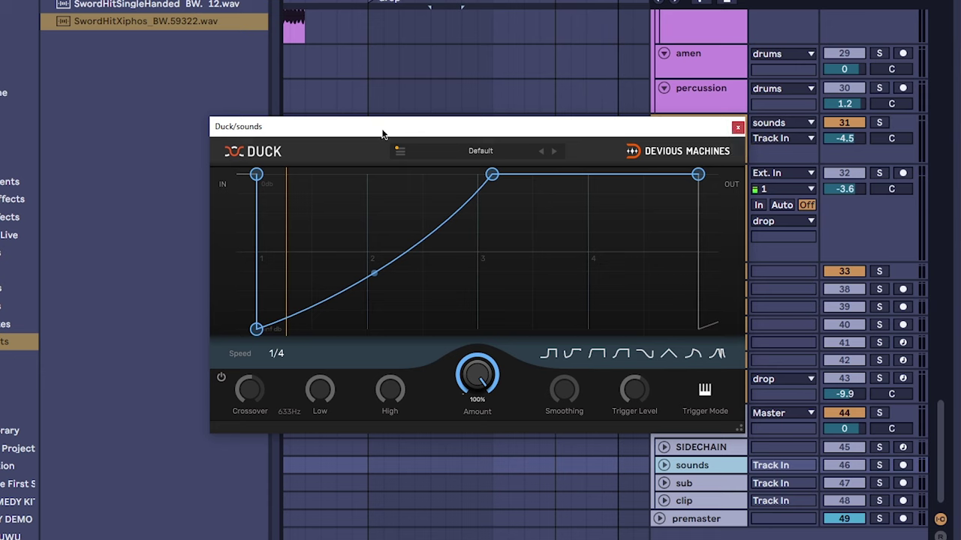
left_click(738, 127)
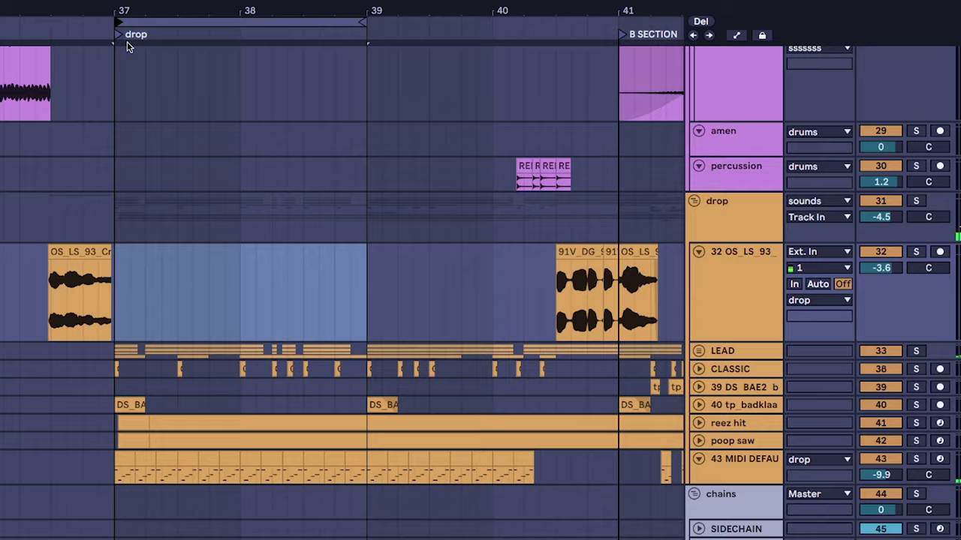
Play the arrangement from a point inside the drop to listen to it.
key("space")
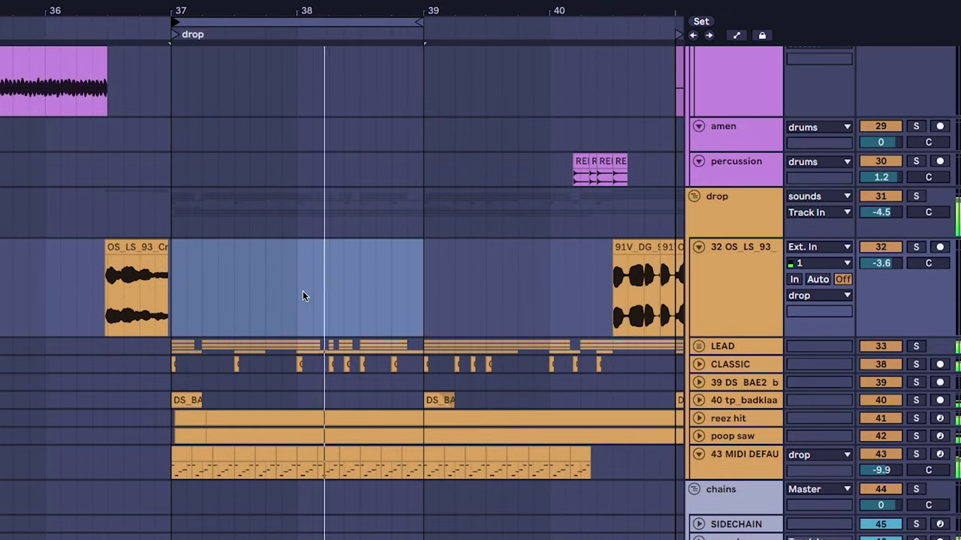
scroll(304, 293, "up", 3)
left_click_drag(232, 398, 299, 407)
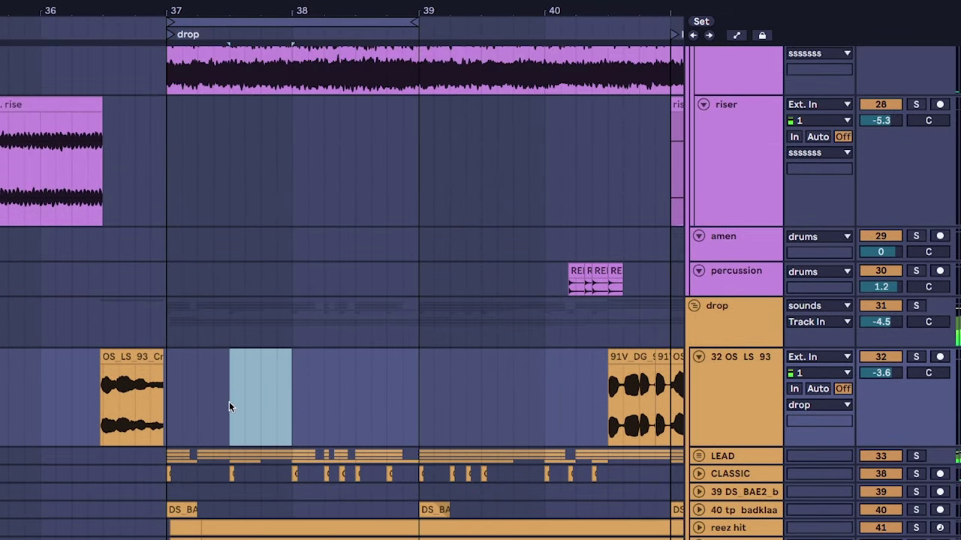
scroll(241, 342, "down", 4)
left_click(236, 353)
key("space")
scroll(271, 493, "up", 2)
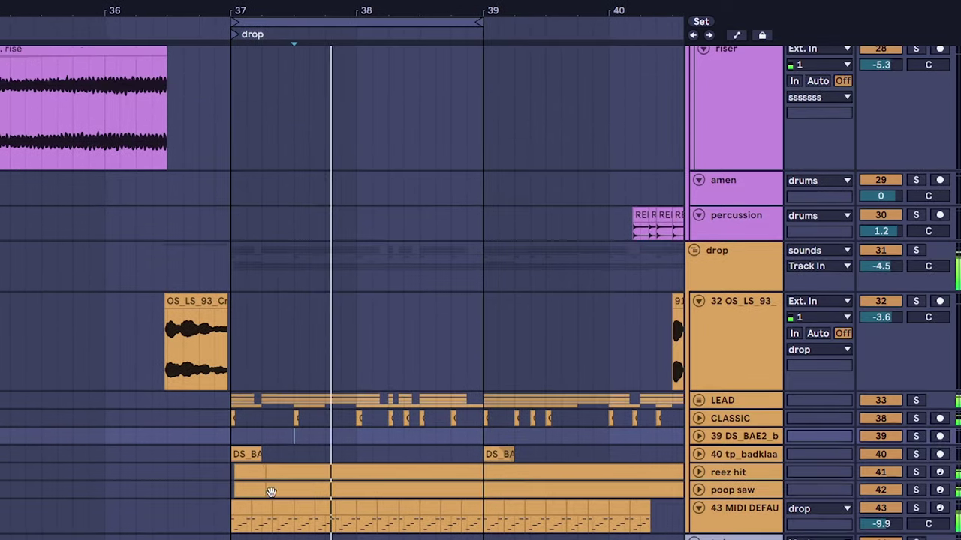
scroll(271, 492, "up", 15)
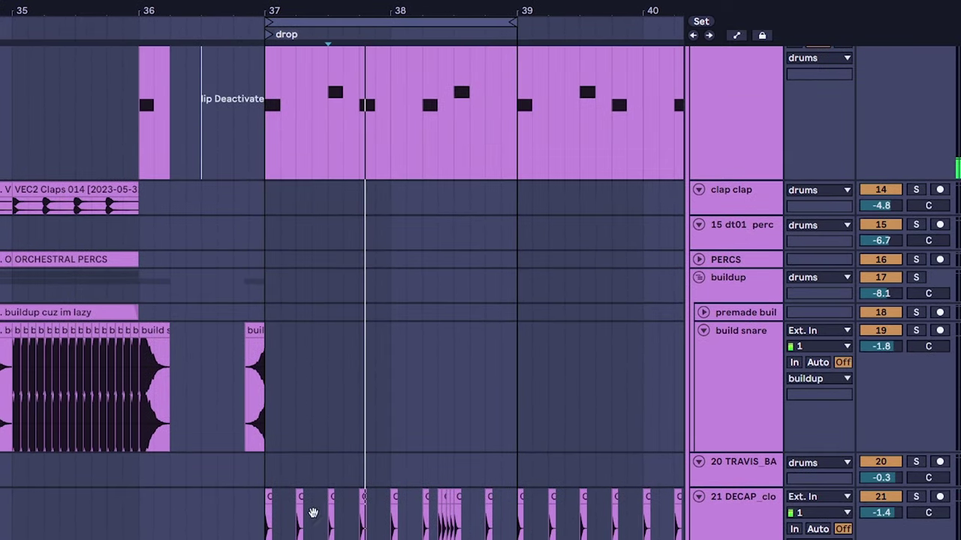
scroll(313, 513, "down", 15)
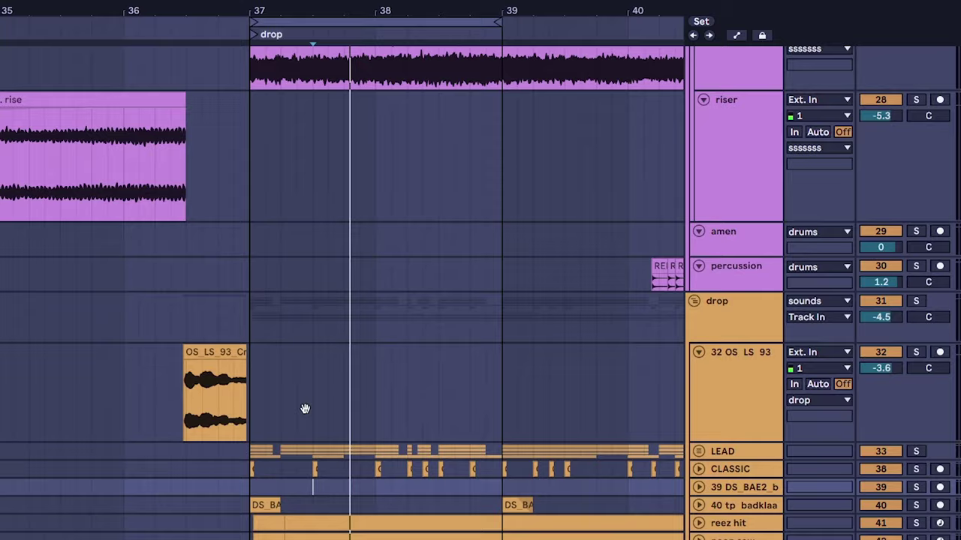
scroll(305, 408, "down", 3)
Unfold LEAD, show its volume automation, delete the old dip and replay from bar 37.
left_click(700, 356)
key("a")
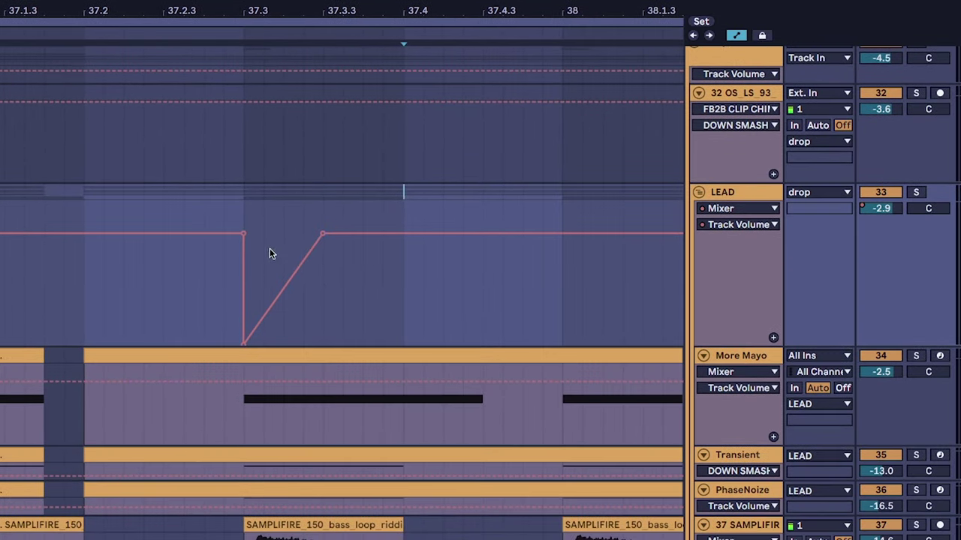
left_click_drag(264, 248, 241, 319)
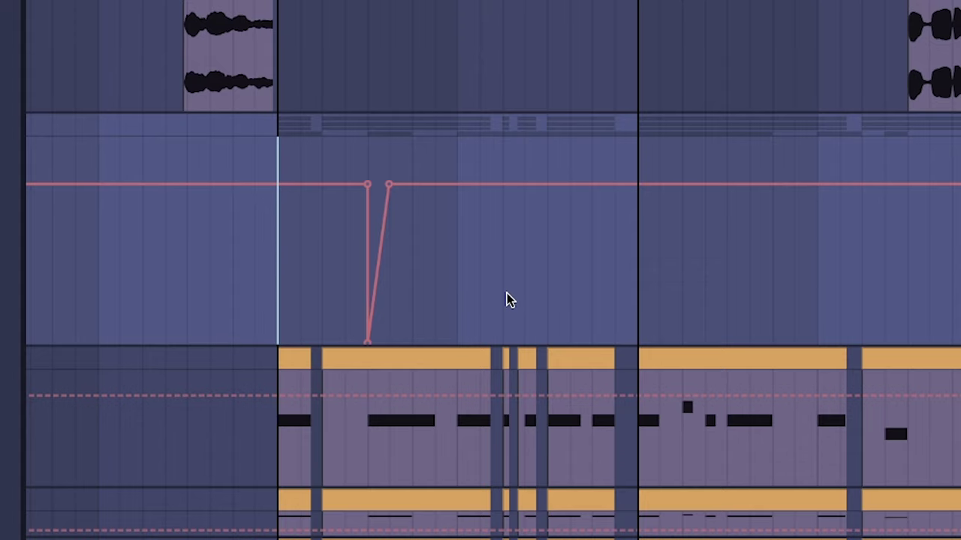
left_click_drag(506, 301, 336, 280)
key("Delete")
left_click(275, 270)
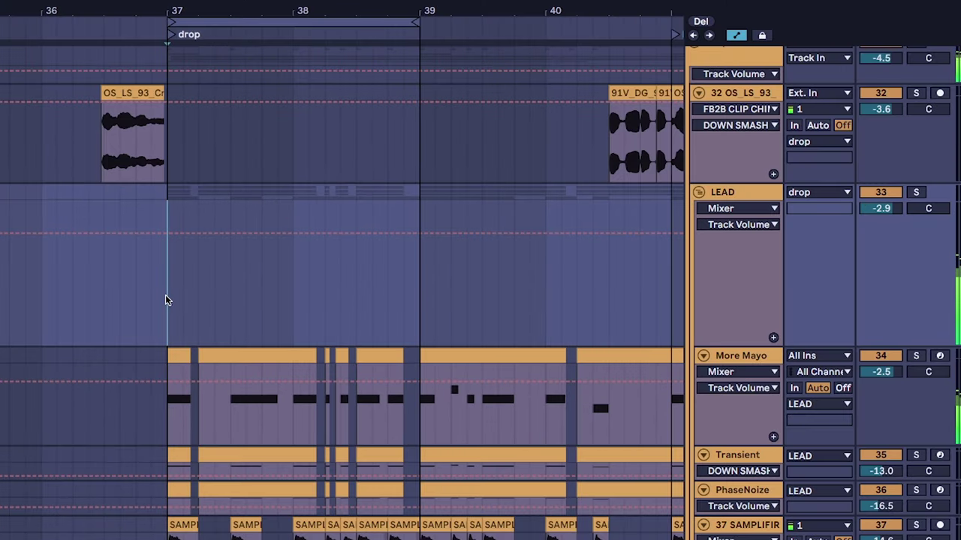
key("space")
Pull LEAD's volume to -inf just after bar 37, then replay the drop to hear it.
scroll(410, 312, "down", 5)
scroll(333, 327, "up", 3)
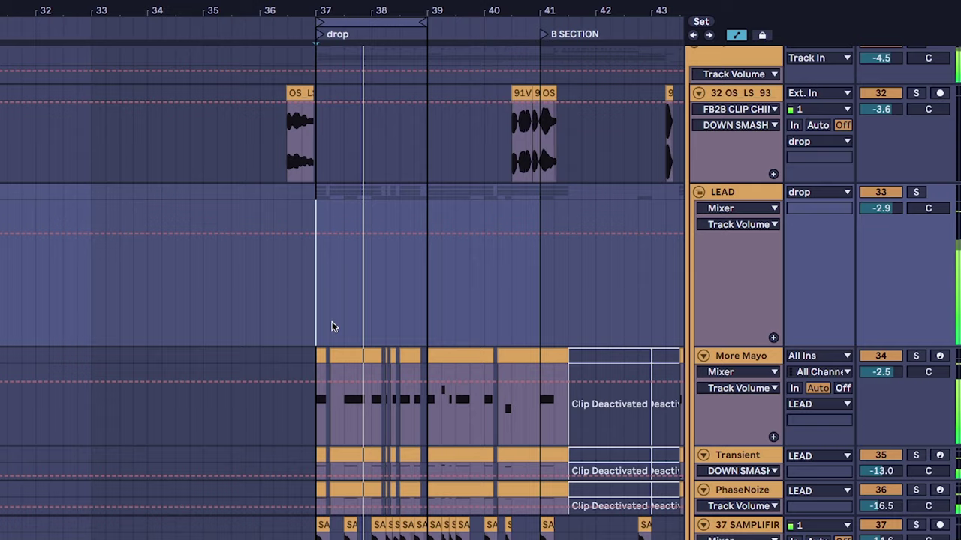
scroll(333, 326, "up", 3)
key("space")
left_click(360, 322)
left_click_drag(360, 321, 361, 345)
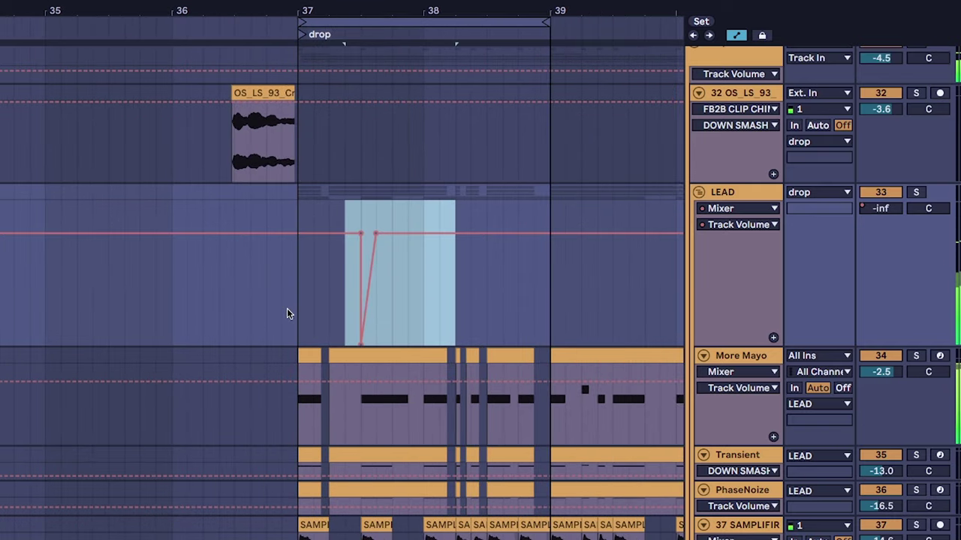
left_click(295, 305)
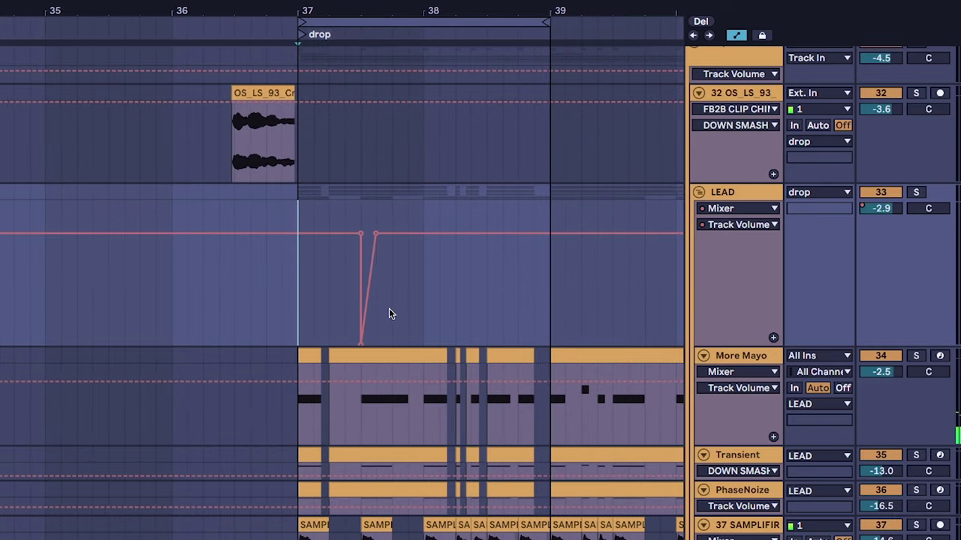
scroll(390, 313, "up", 3)
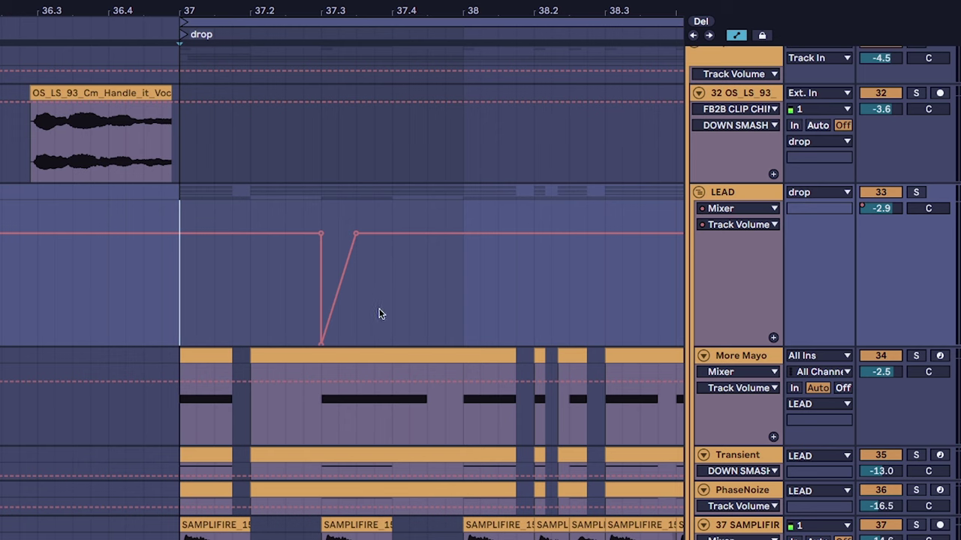
key("space")
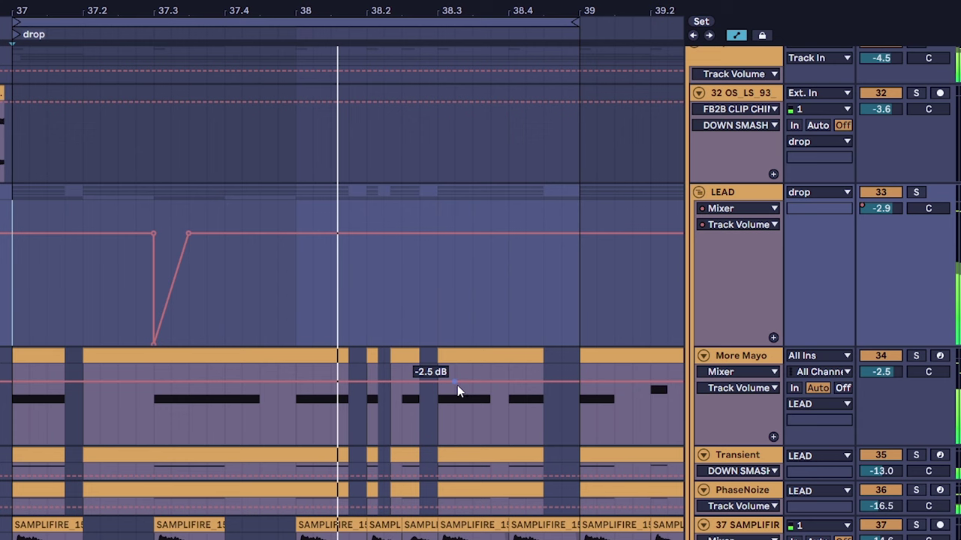
scroll(355, 441, "down", 3)
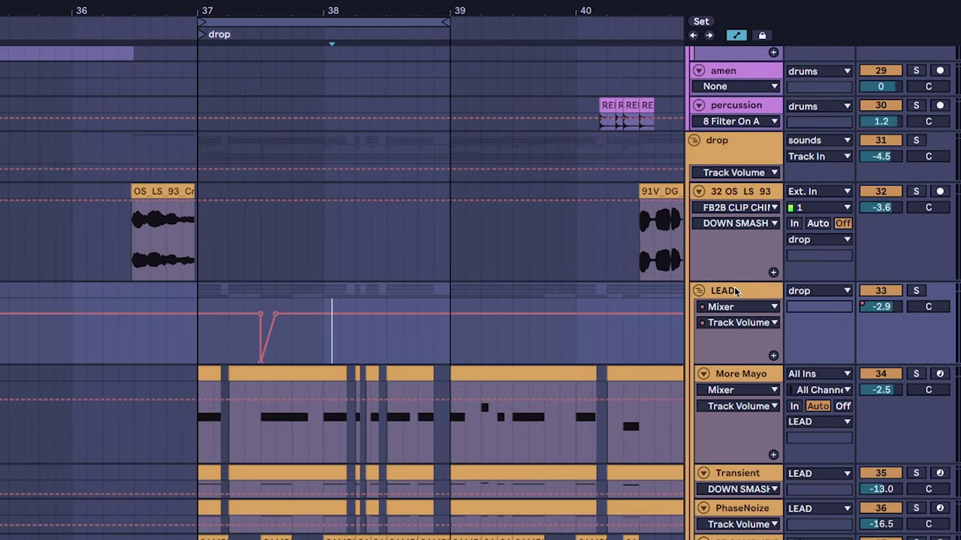